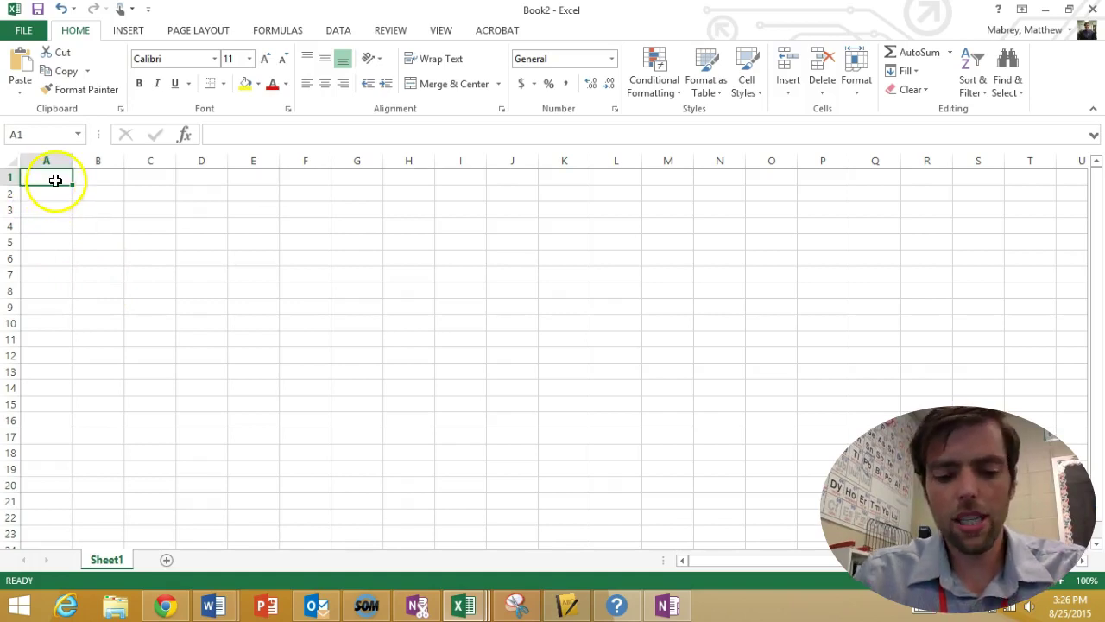
Widen column A and enter the heading "Brands of Tissue" in cell A2
left_click_drag(71, 160, 118, 172)
left_click(82, 178)
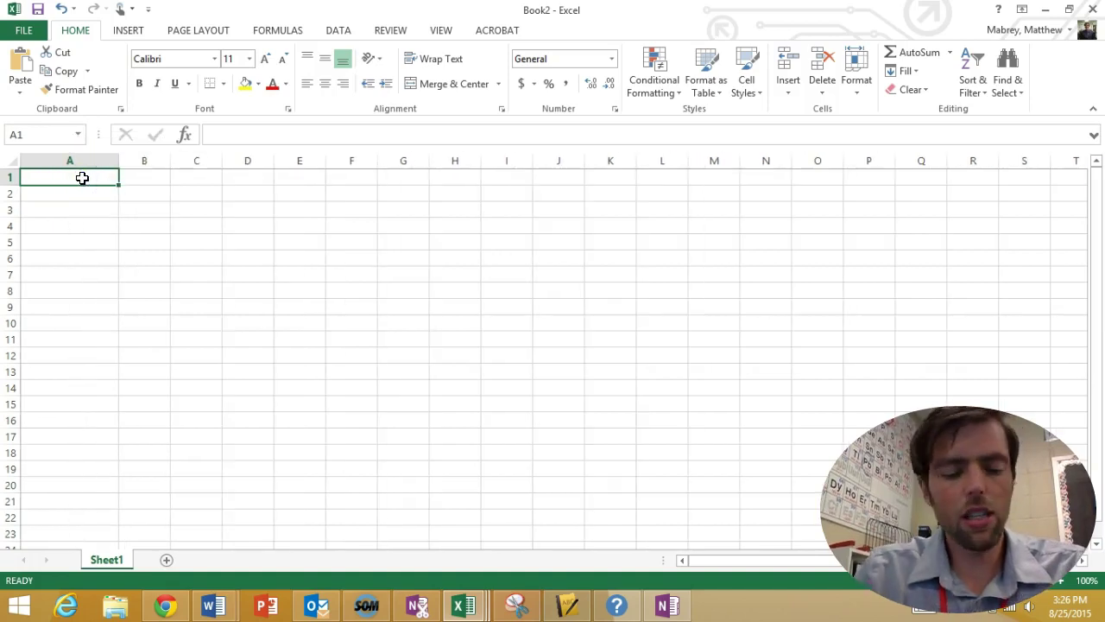
key("Return")
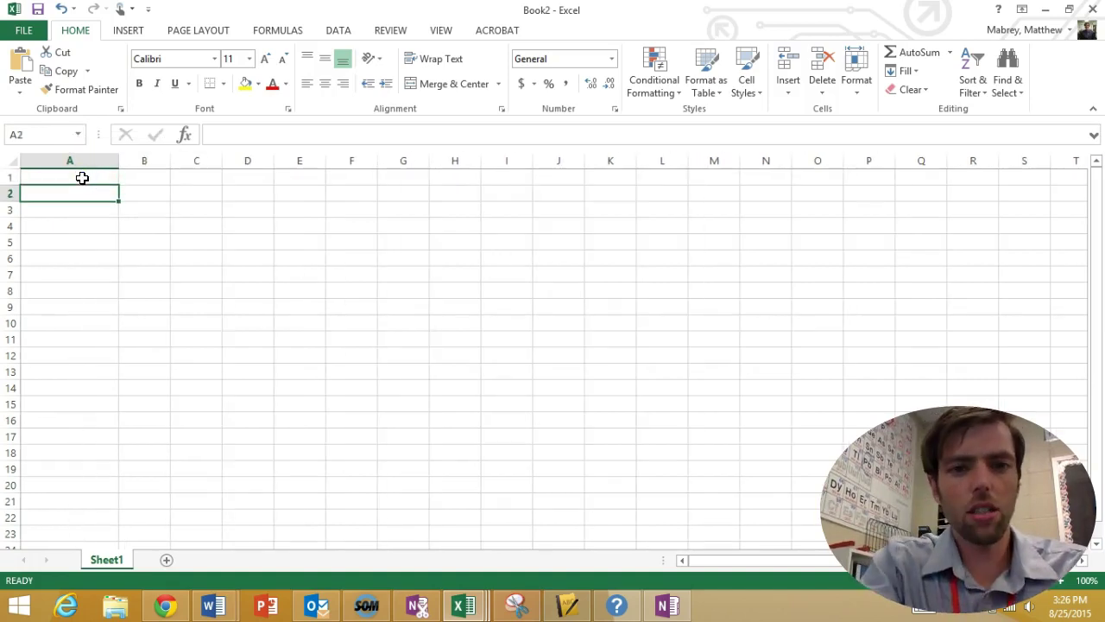
mouse_move(104, 195)
left_mouse_down()
mouse_move(324, 246)
mouse_move(388, 308)
mouse_move(242, 252)
mouse_move(113, 222)
mouse_move(96, 197)
left_mouse_up()
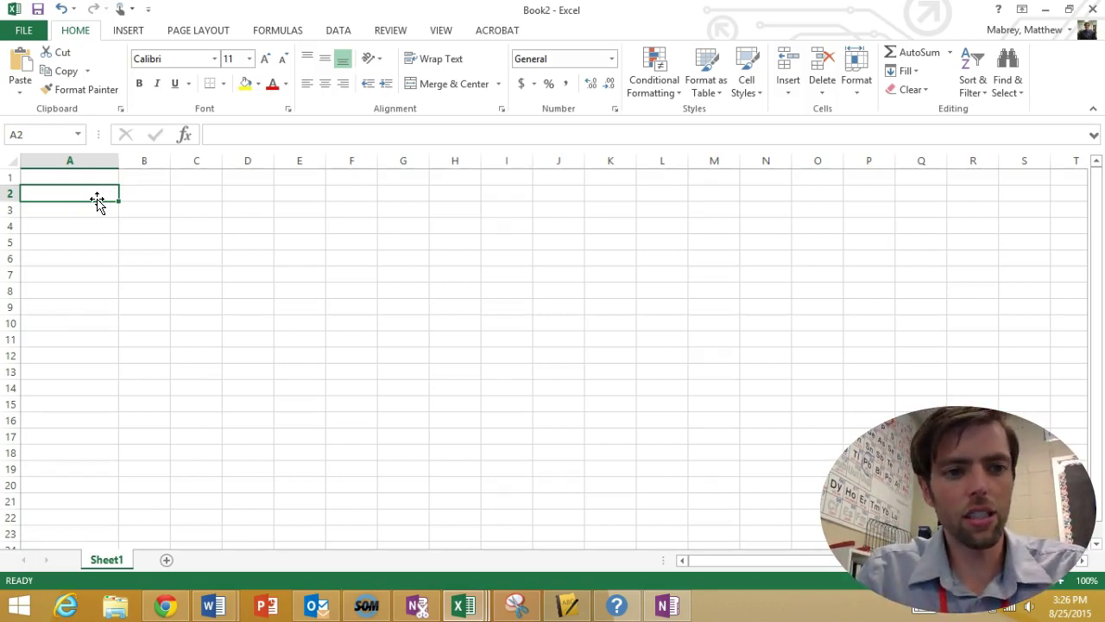
type("Brands of Ti")
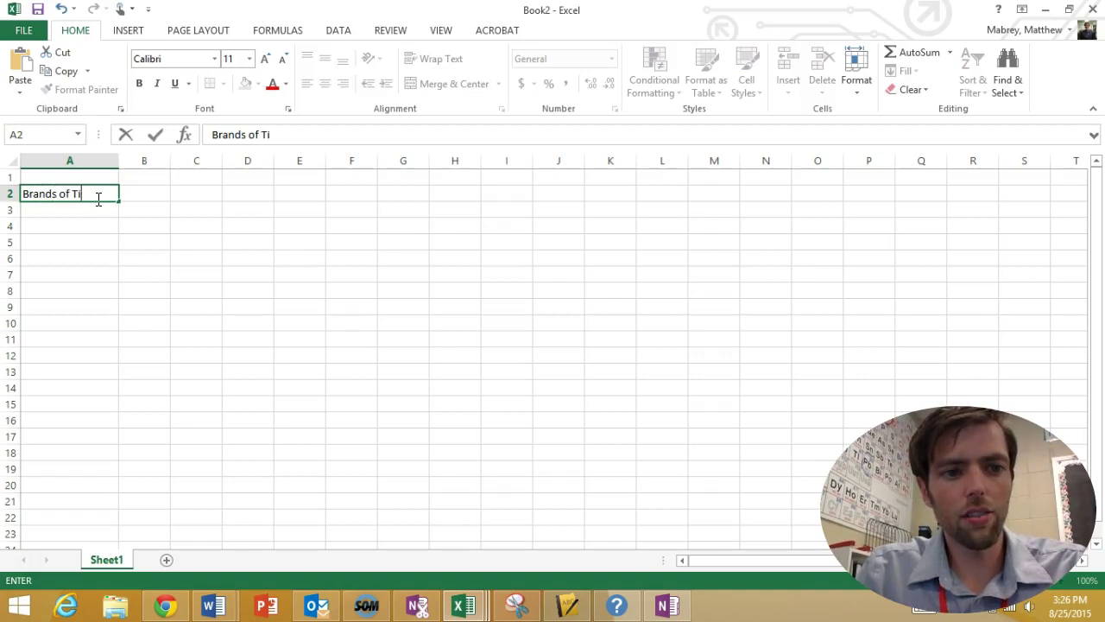
type("ssues")
key("Return")
List the tissue brands Kleenex, Up and Up, and Dynarex in cells A3 to A5
type("Kele")
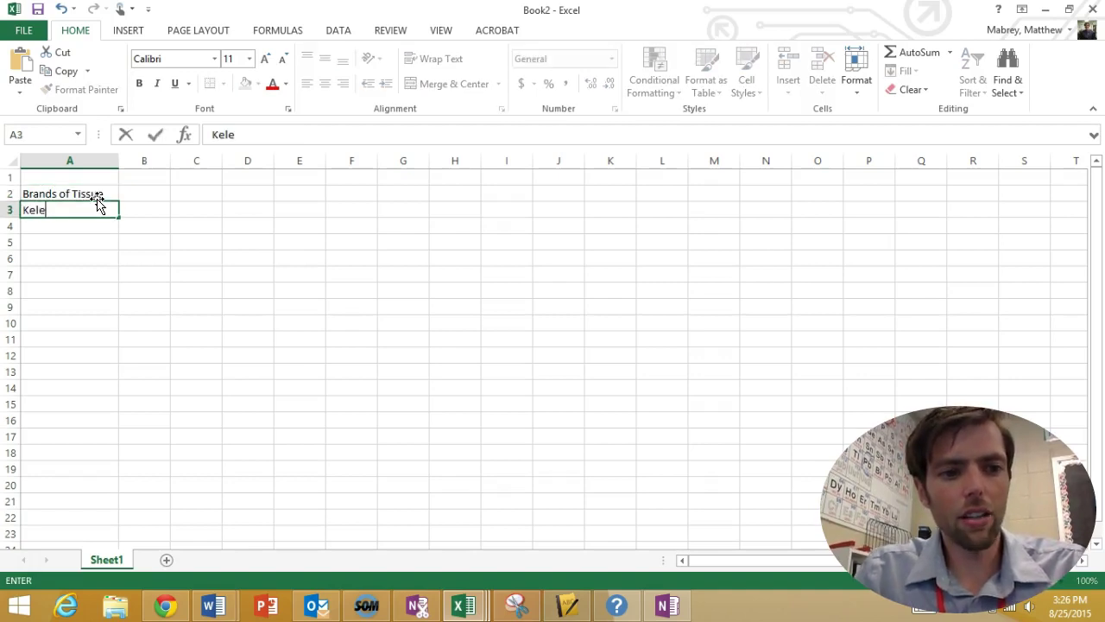
type("nex")
key("Return")
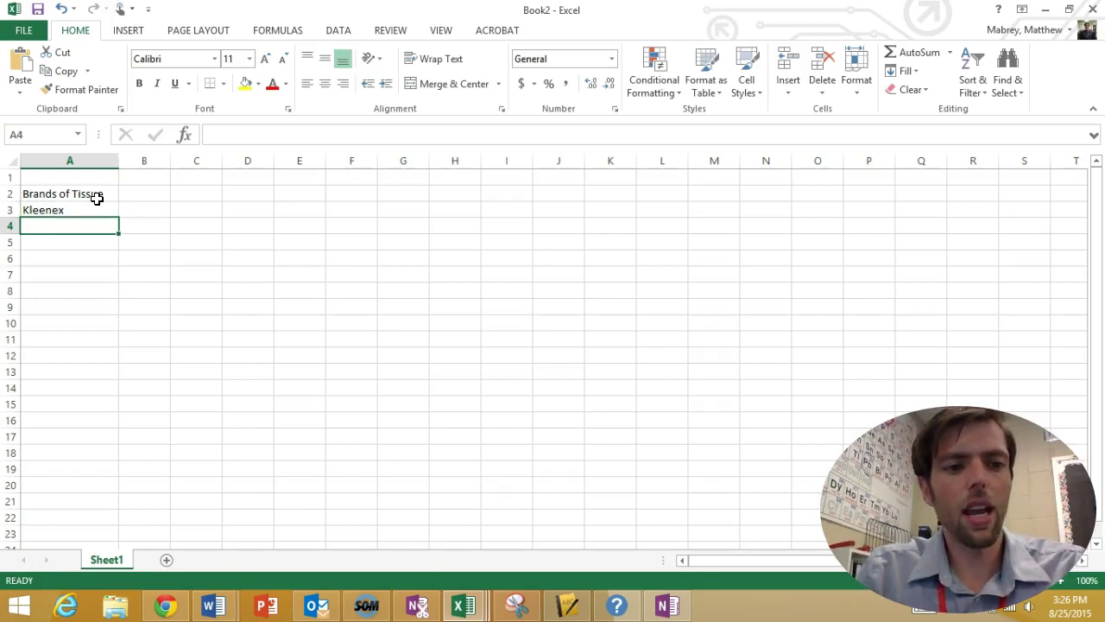
type("Up and Up")
key("Return")
type("Dynarex")
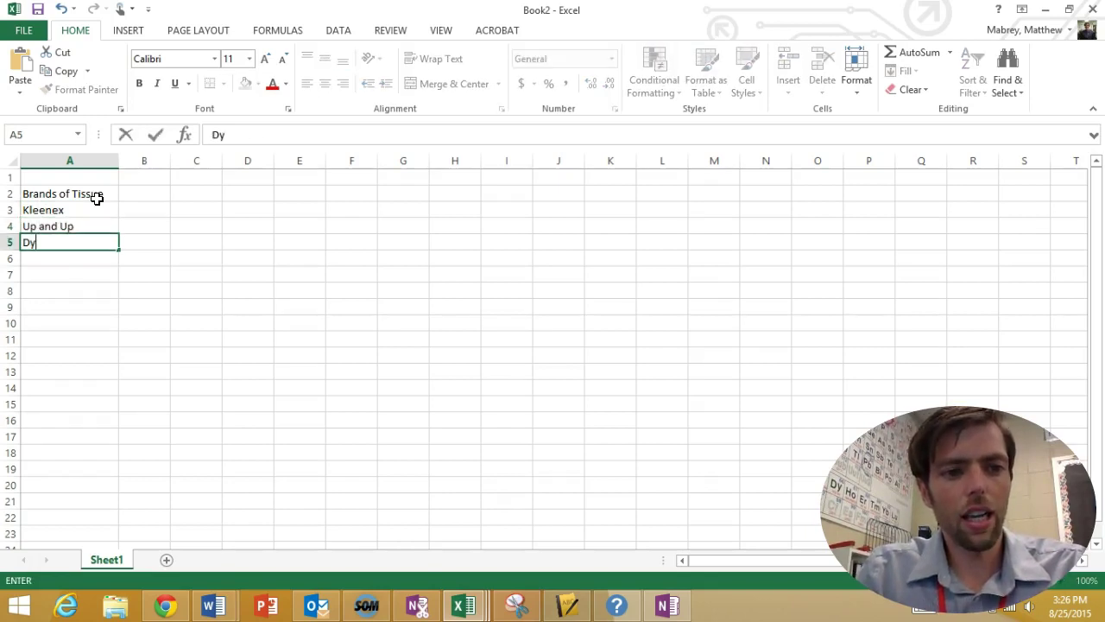
Enter the column headings Trial 1, Trial 2, Trial 3 and Average in cells B2 to E2
left_click(159, 195)
type("Trial 1")
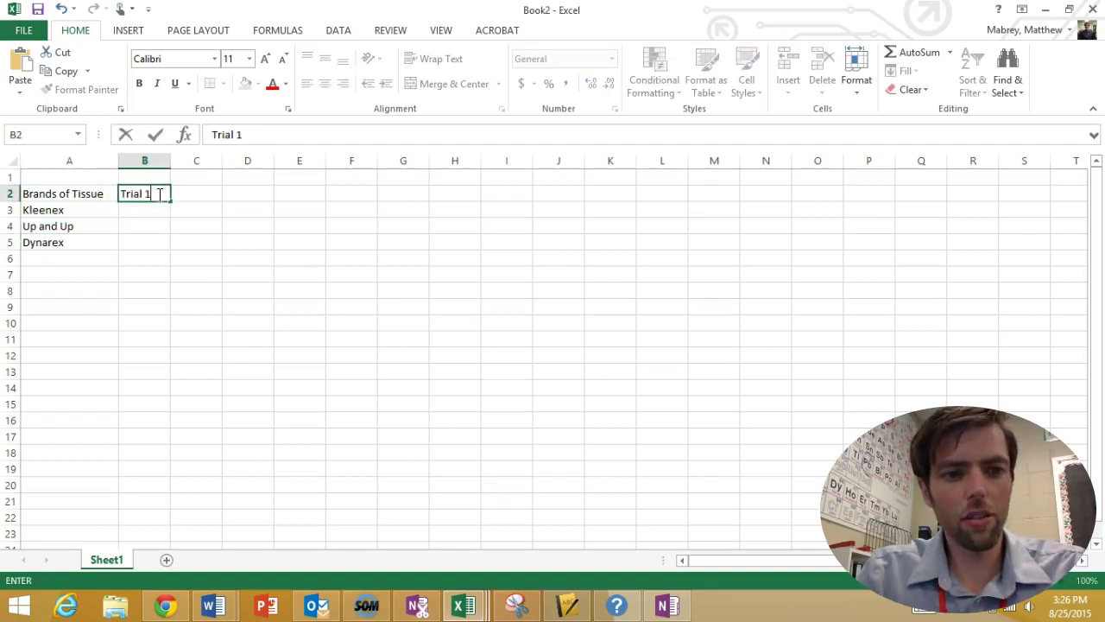
key("Tab")
type("Trial 2")
key("Tab")
type("Tri")
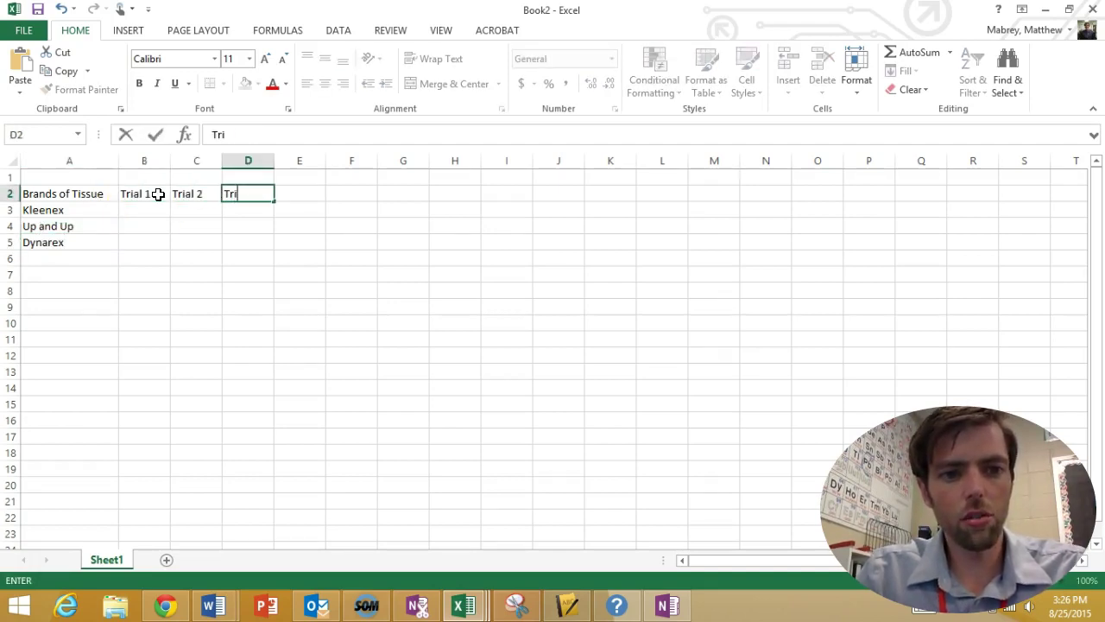
type("al 3")
key("Tab")
type("Avera")
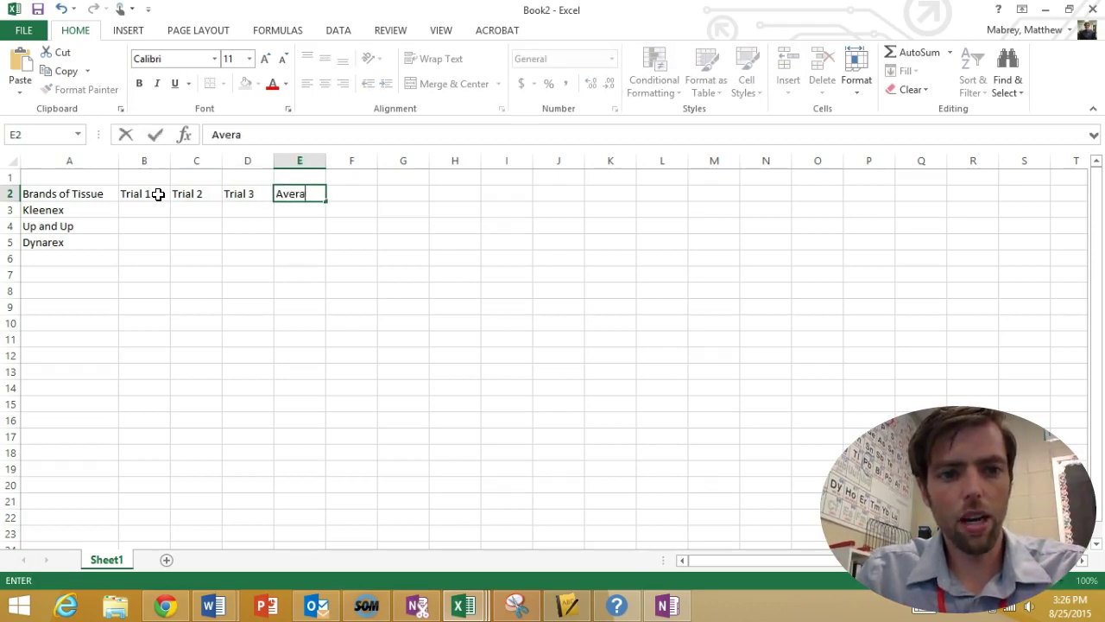
Merge and center cells B1 to E1 and enter the heading "Strength (pennies)" in them
left_click_drag(155, 180, 299, 179)
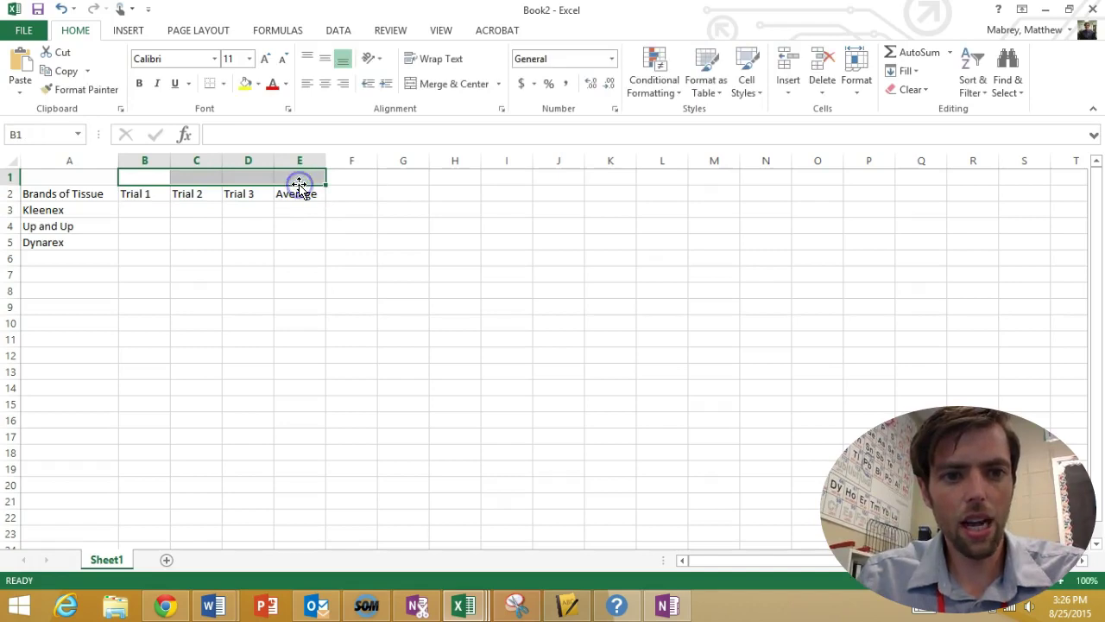
left_click(412, 86)
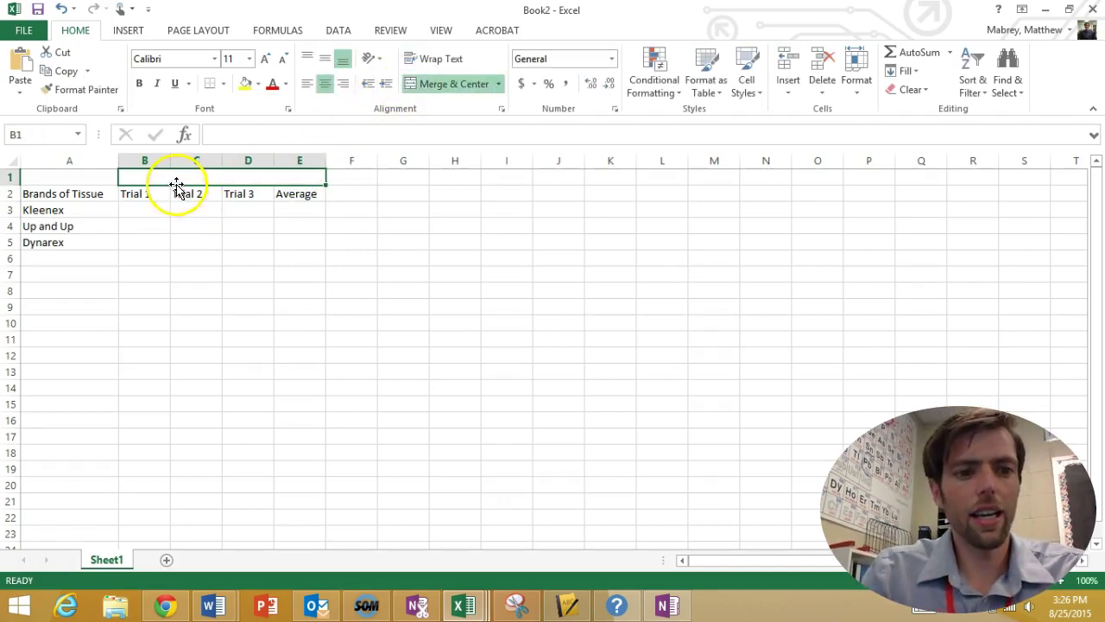
type("Stre")
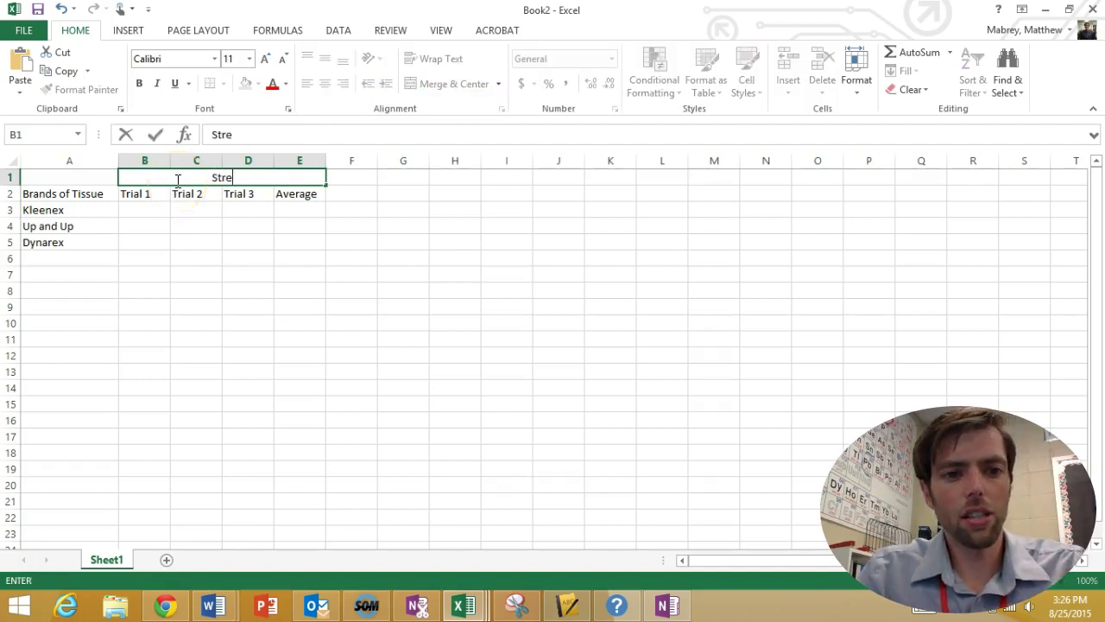
type("ngth")
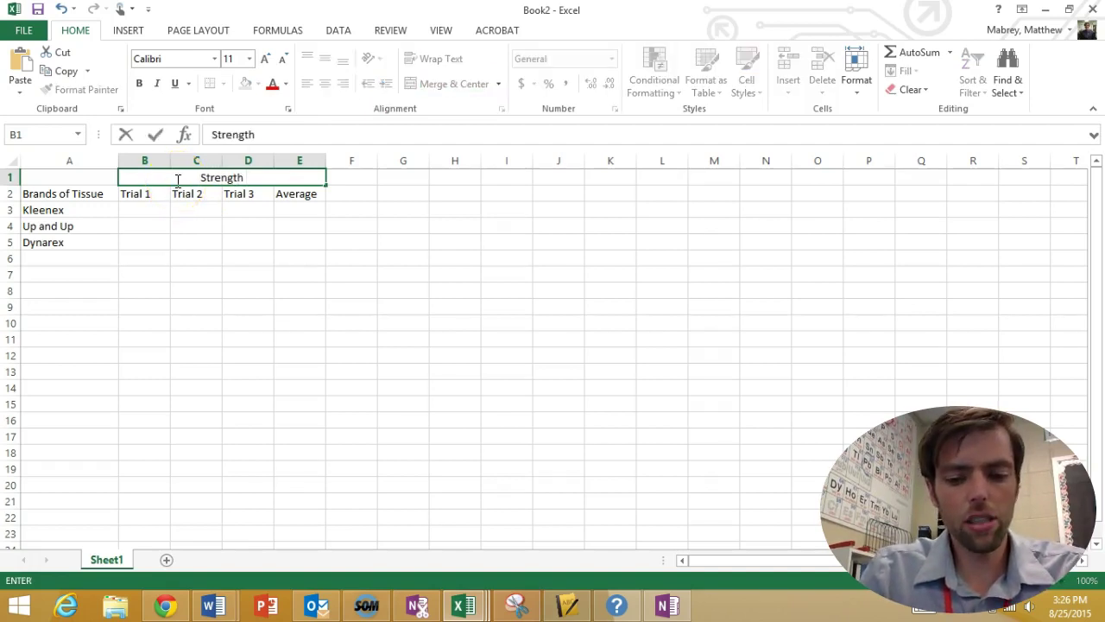
type(" (pennies)")
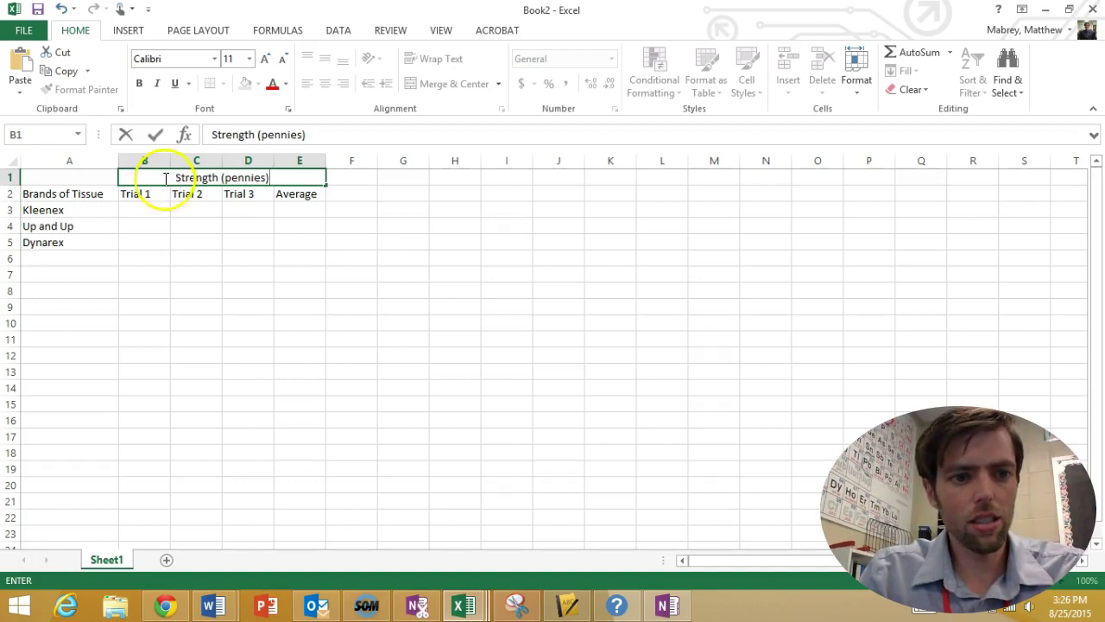
Merge and center cells A1 and A2, and middle-align the "Brands of Tissue" heading vertically
left_click(91, 181)
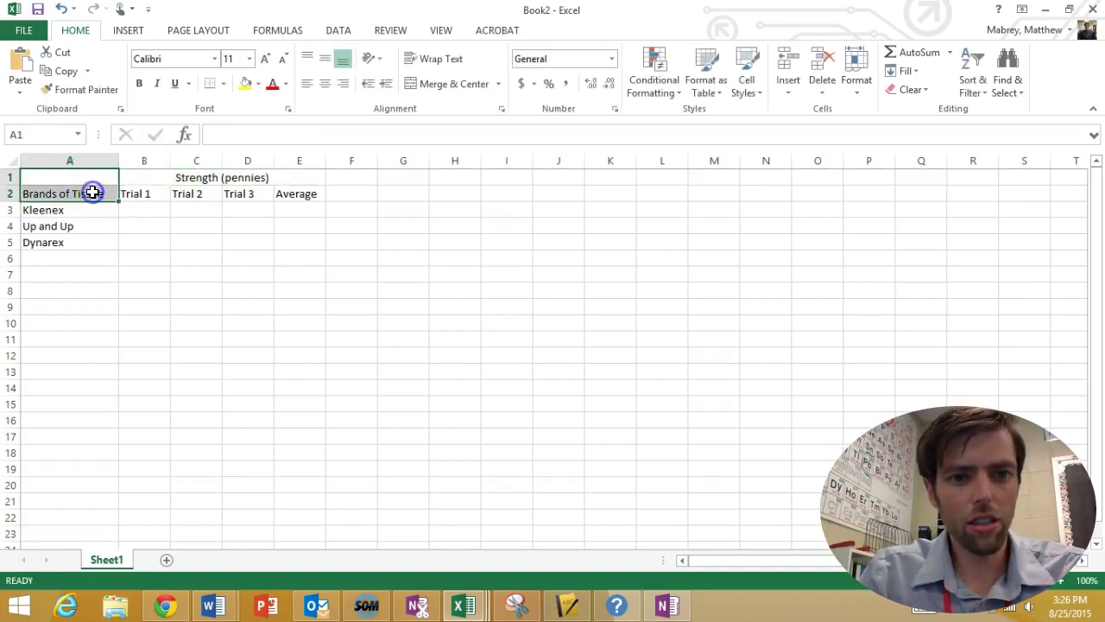
left_click(447, 83)
left_click(67, 188)
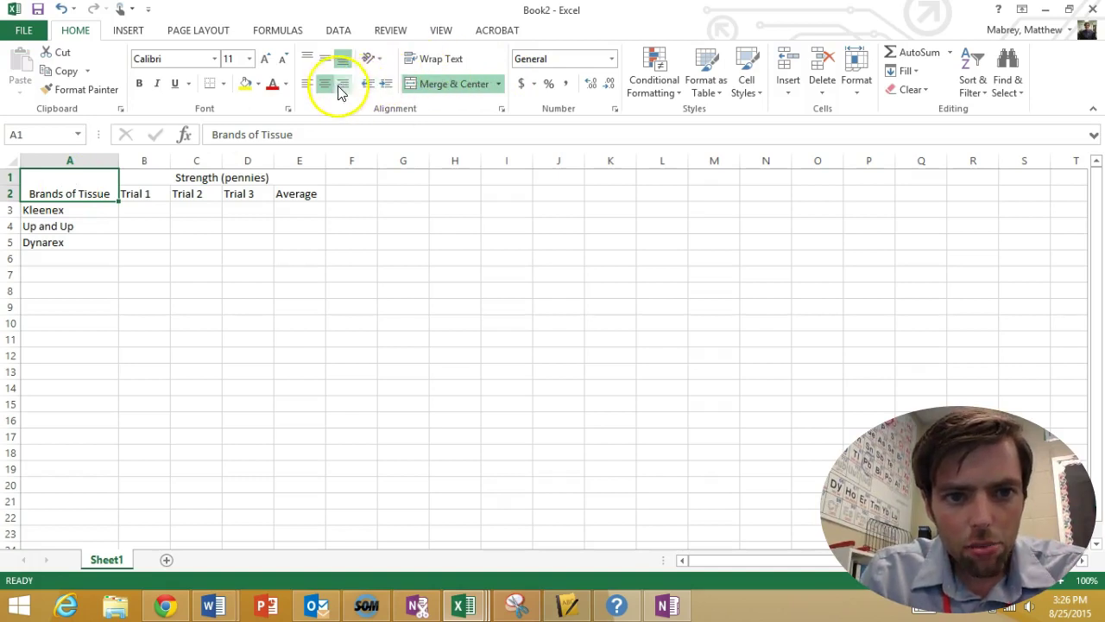
left_click(325, 58)
left_click(165, 222)
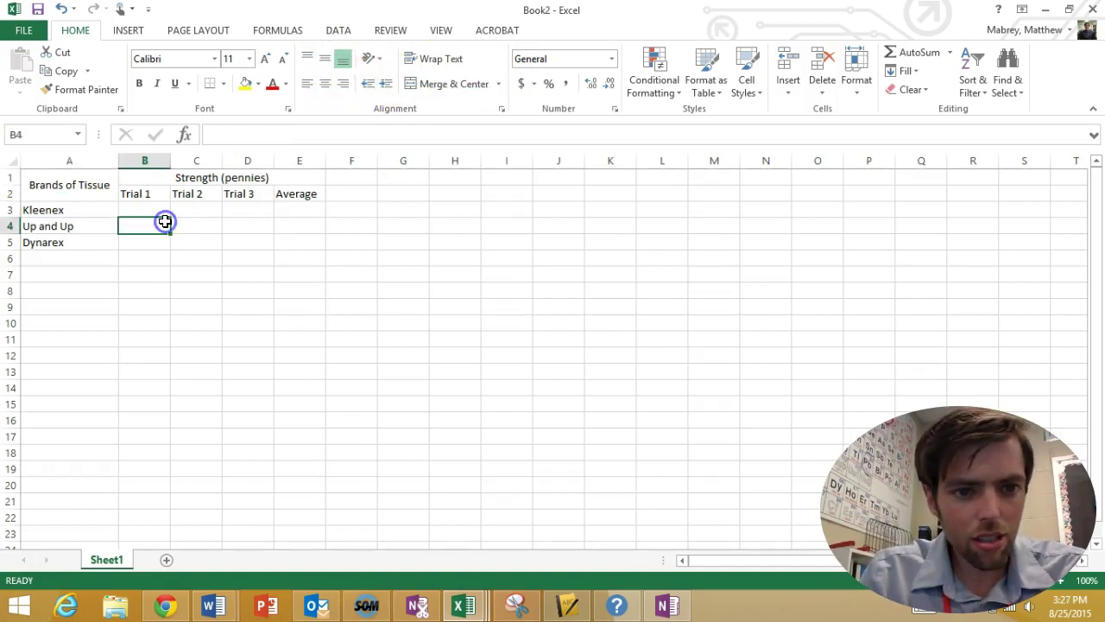
Apply all borders to the whole table, cells A1 to E5
left_click_drag(72, 181, 271, 241)
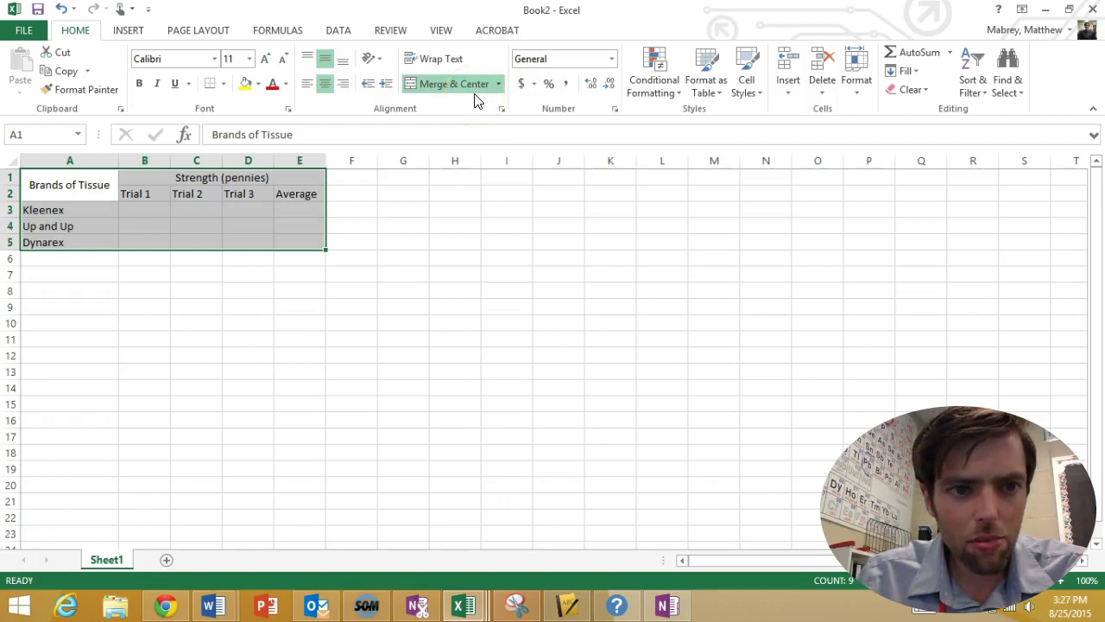
left_click(223, 83)
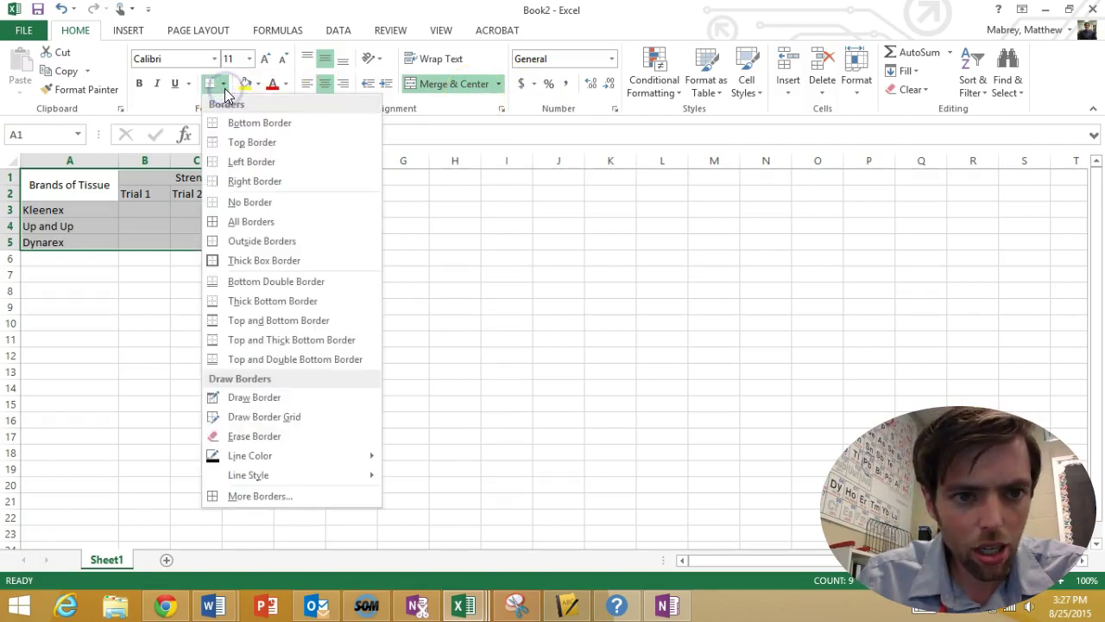
left_click(227, 222)
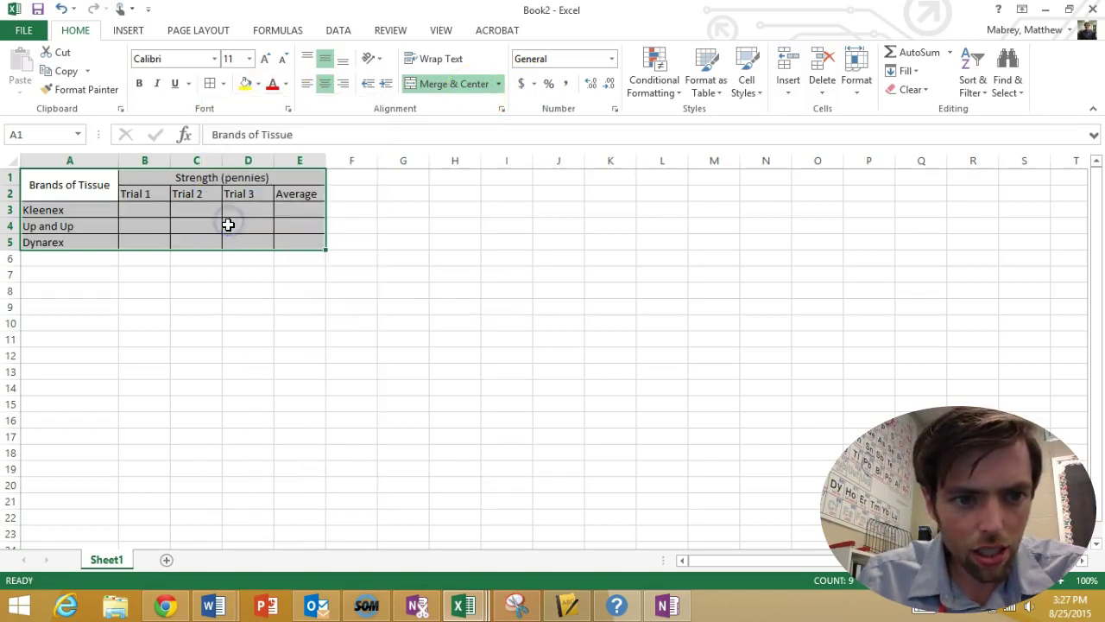
left_click(238, 305)
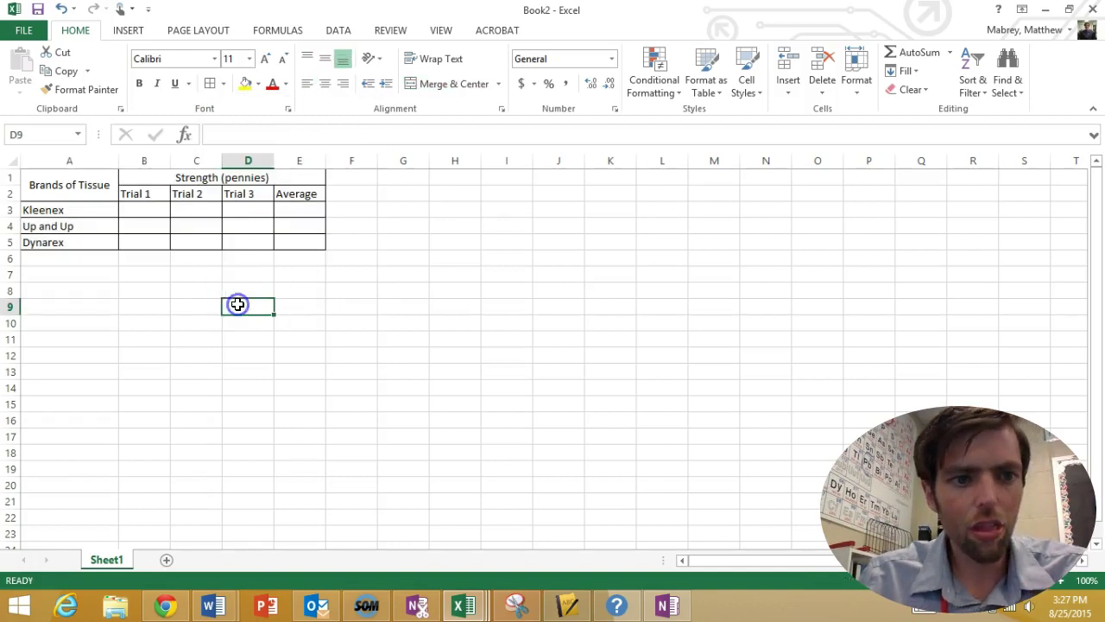
Enter the Kleenex trial results 34, 52 and 16 in cells B3 to D3
left_click(155, 213)
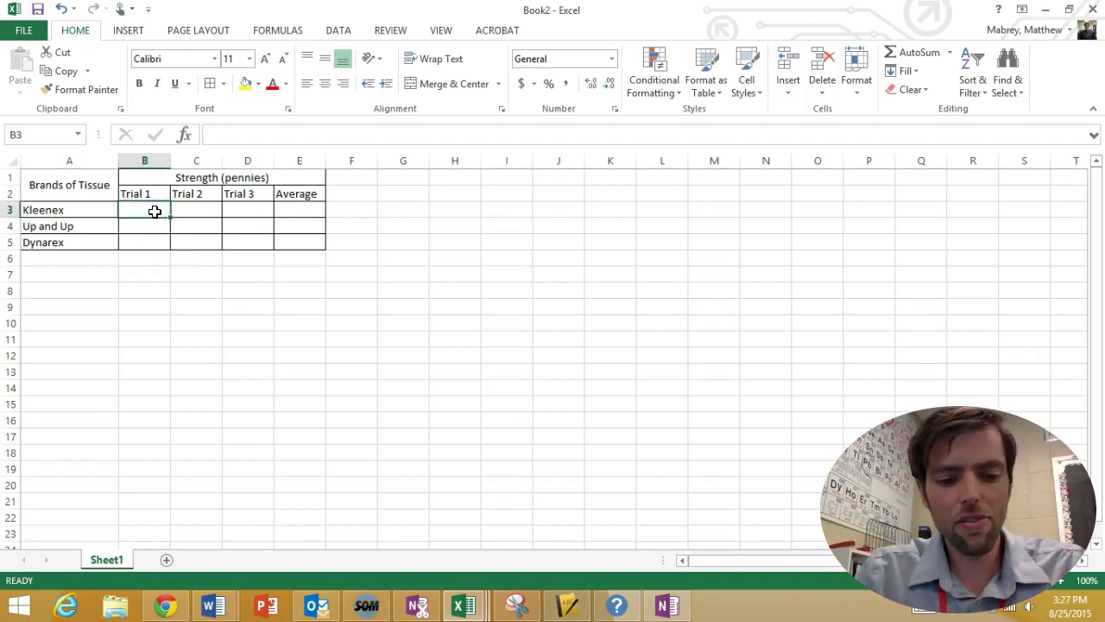
type("34")
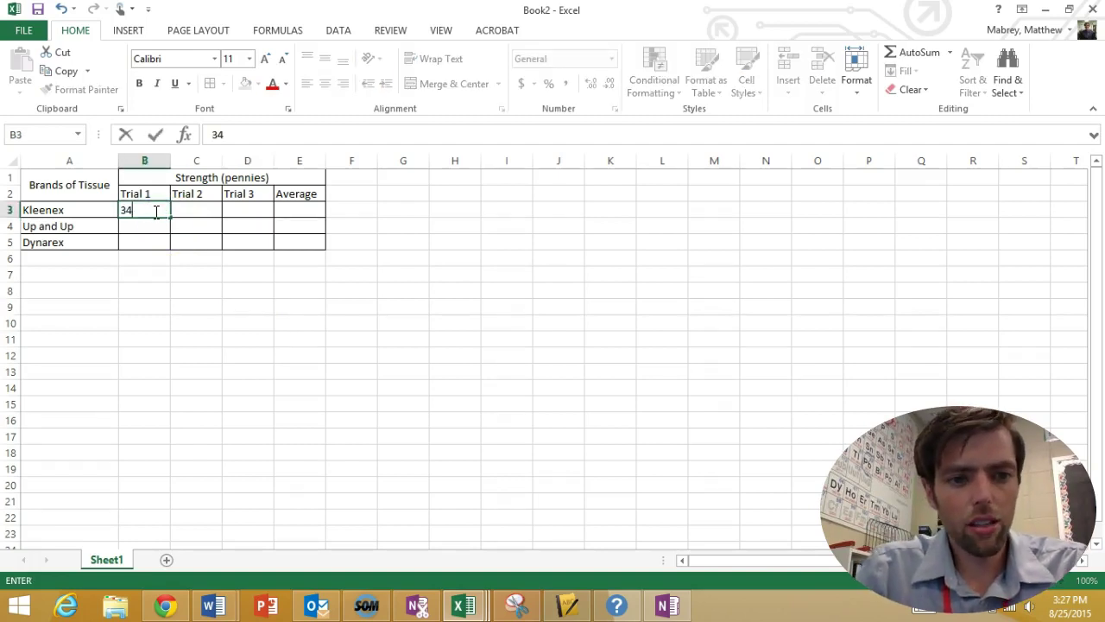
key("Tab")
type("52")
key("Tab")
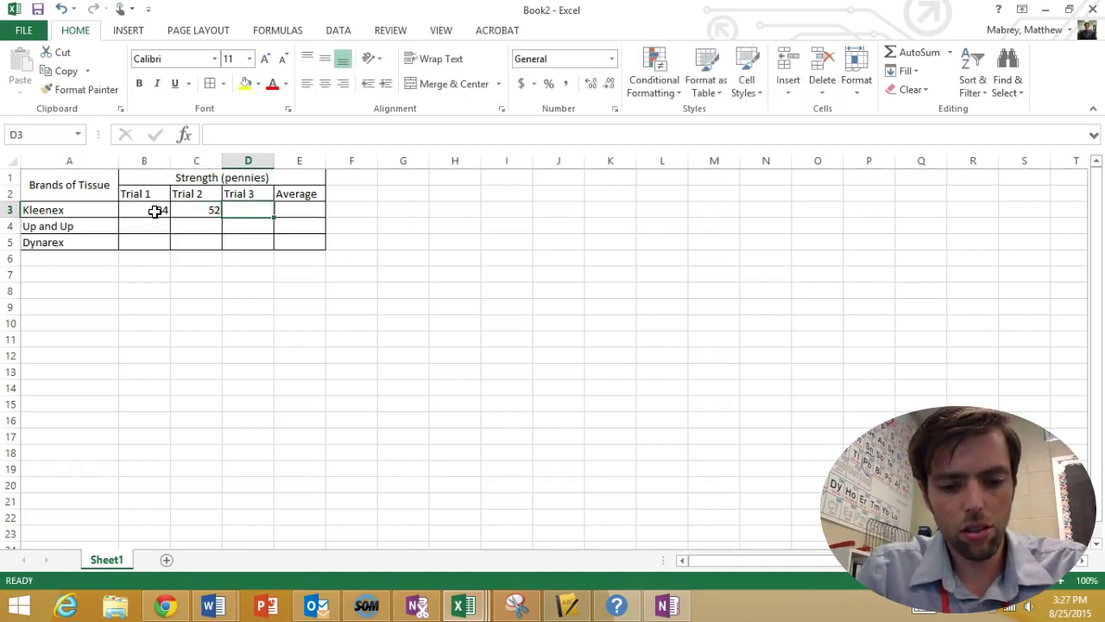
type("16")
Enter the Up and Up trial results 17, 21 and 19 in cells B4 to D4
left_click(158, 228)
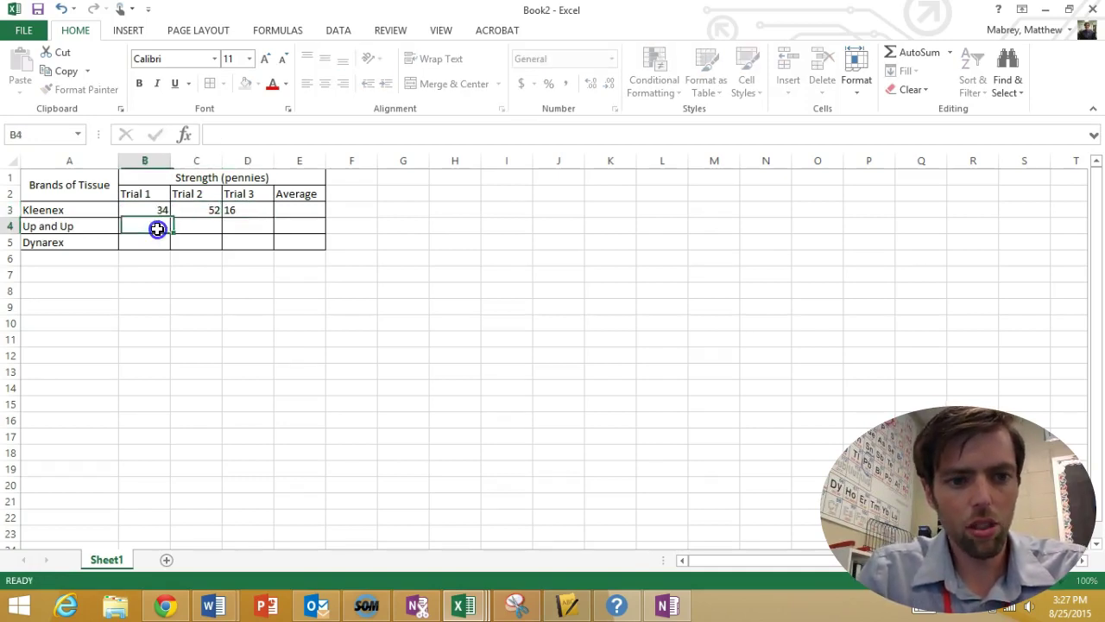
type("27")
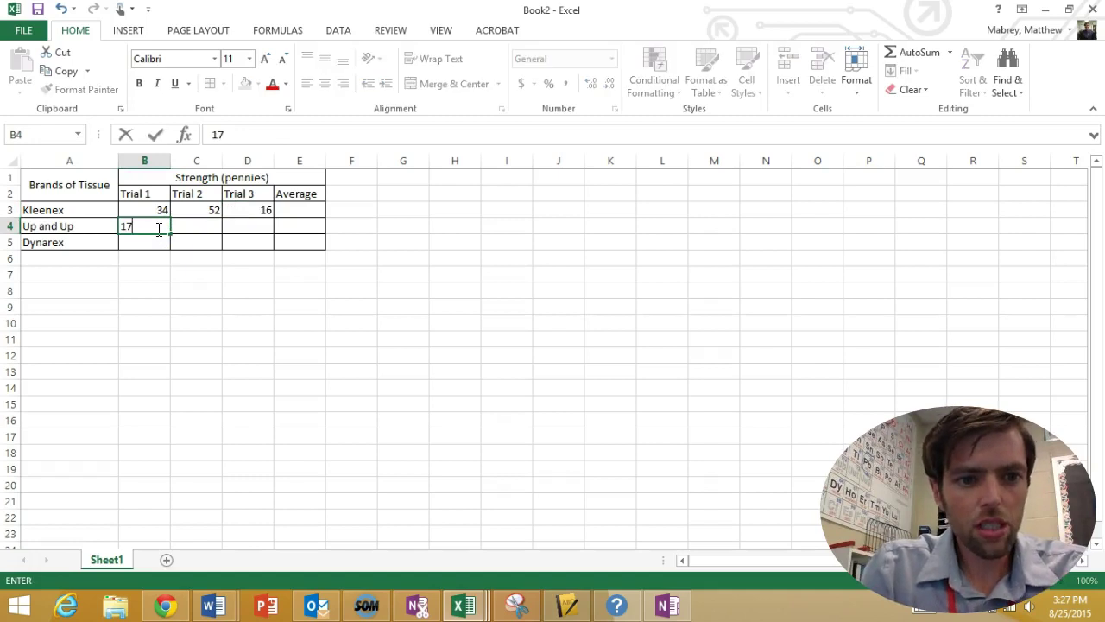
key("Tab")
type("21")
key("Tab")
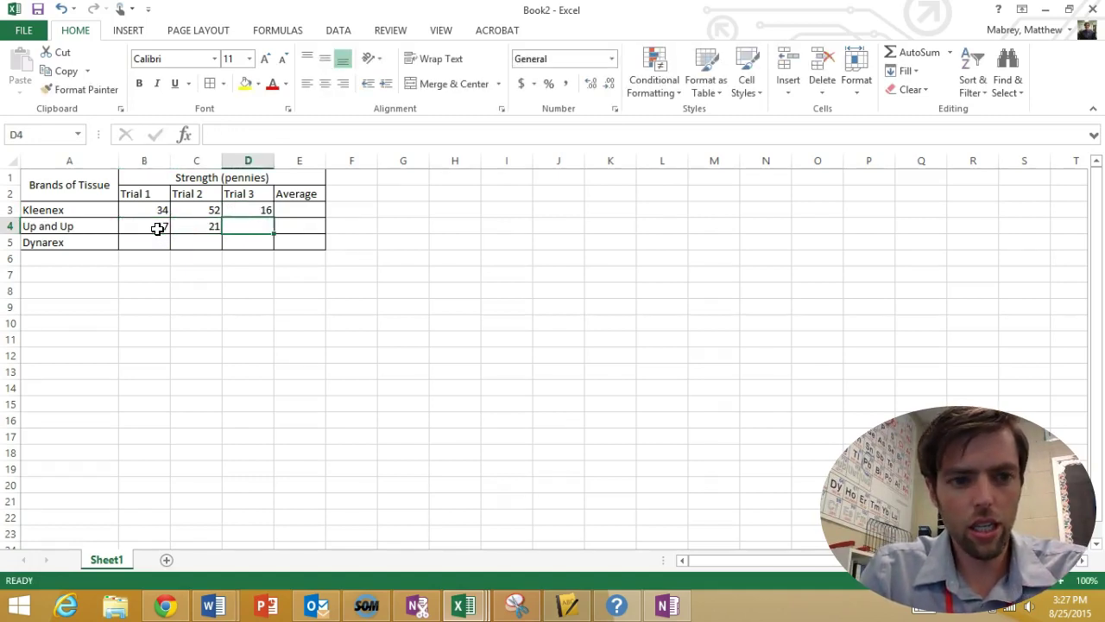
type("19")
key("Return")
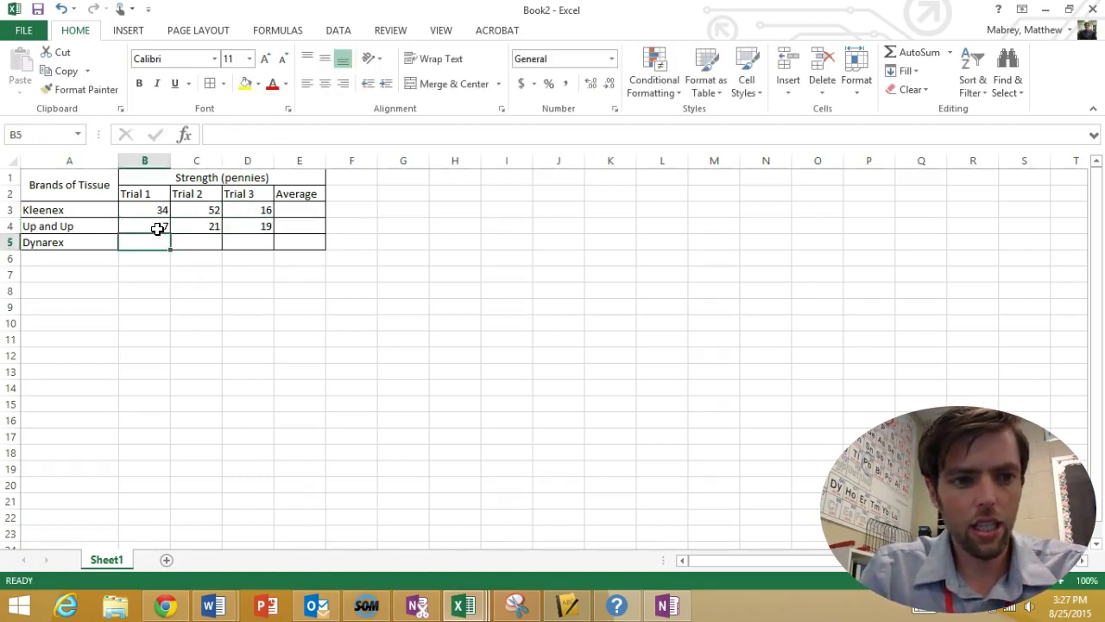
Enter the Dynarex trial results 4, 8 and 7 in cells B5 to D5
left_click(146, 243)
type("4")
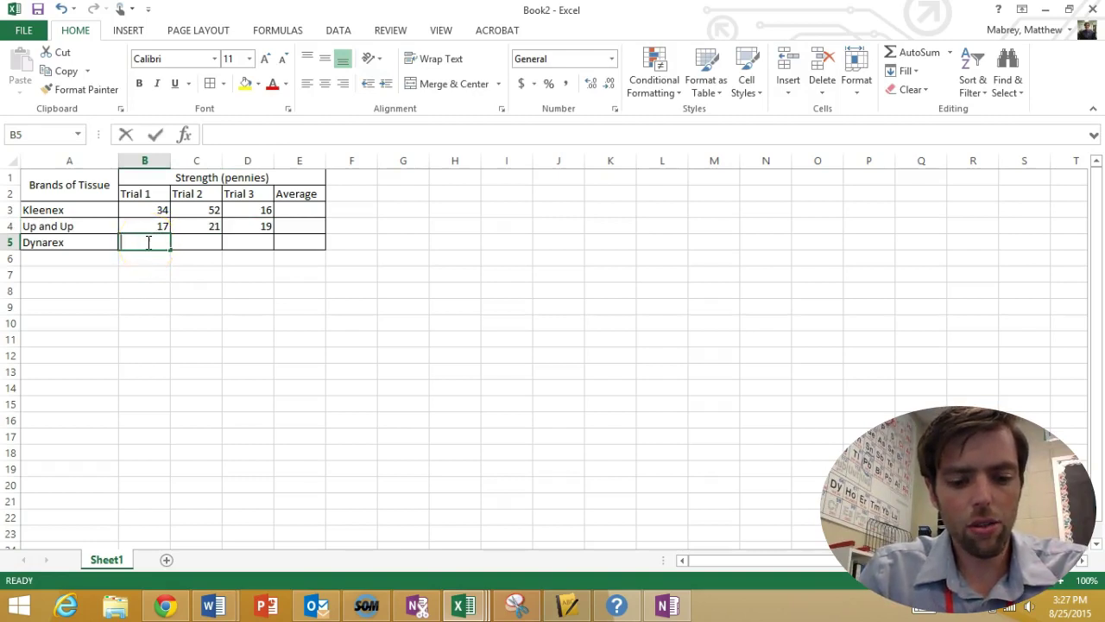
key("Tab")
type("8")
key("Tab")
type("7")
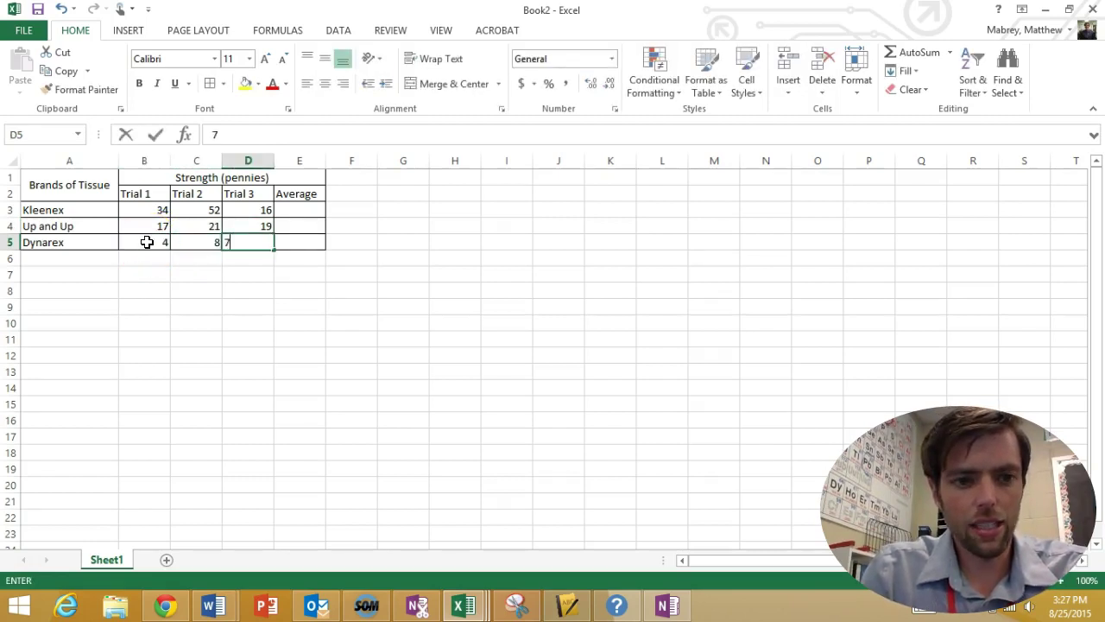
key("Tab")
Enter the formula =average(B3:E3) in cell E3 for the Kleenex average
left_click(310, 214)
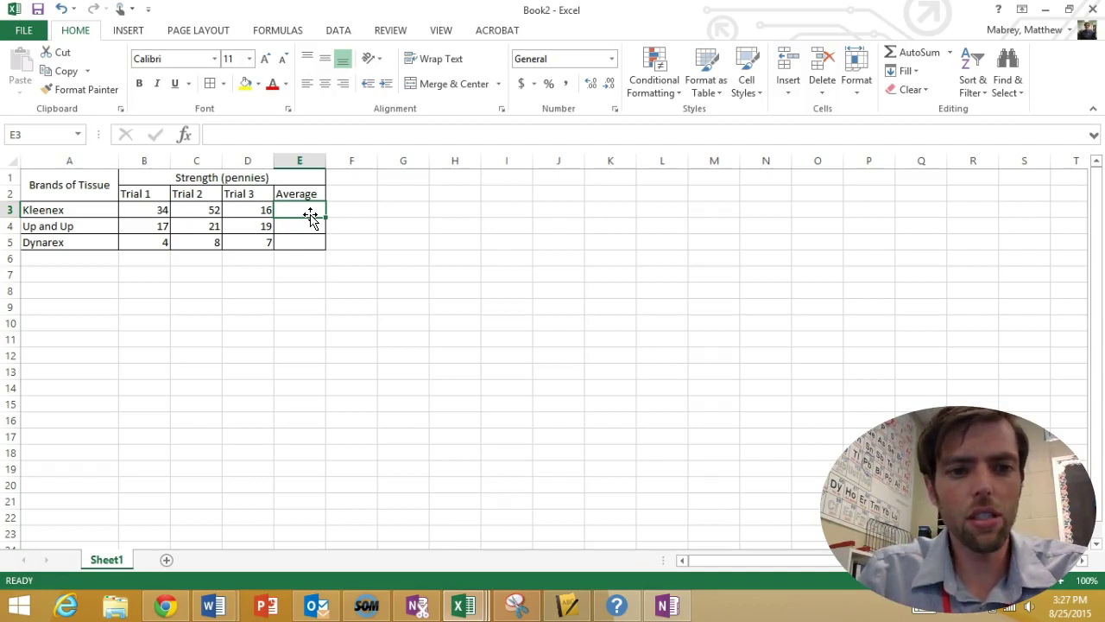
type("=average(")
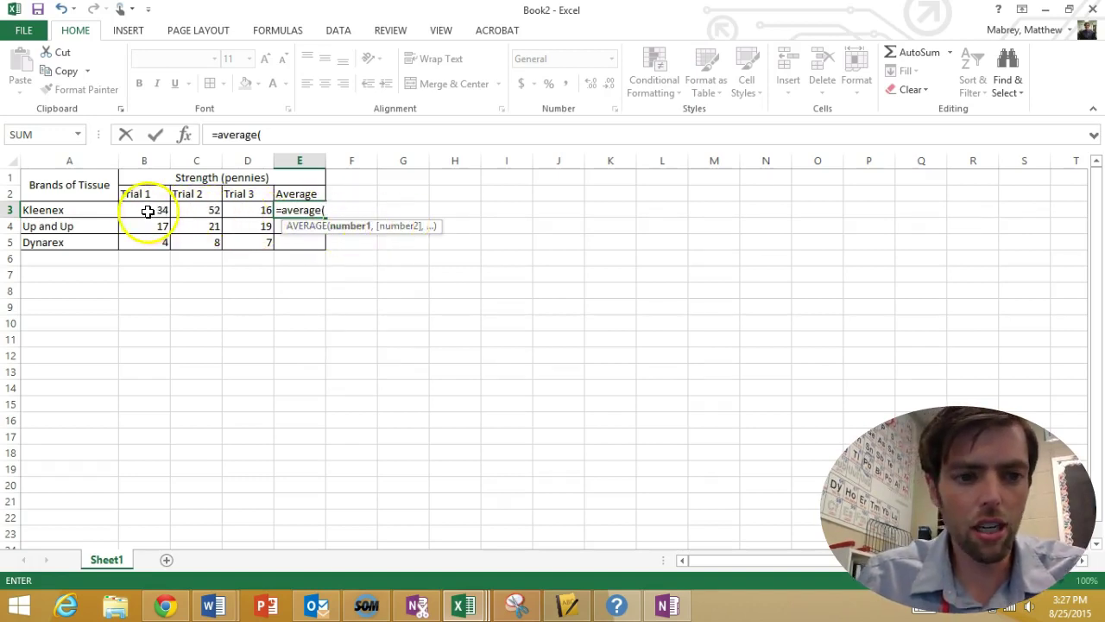
left_click_drag(148, 212, 301, 213)
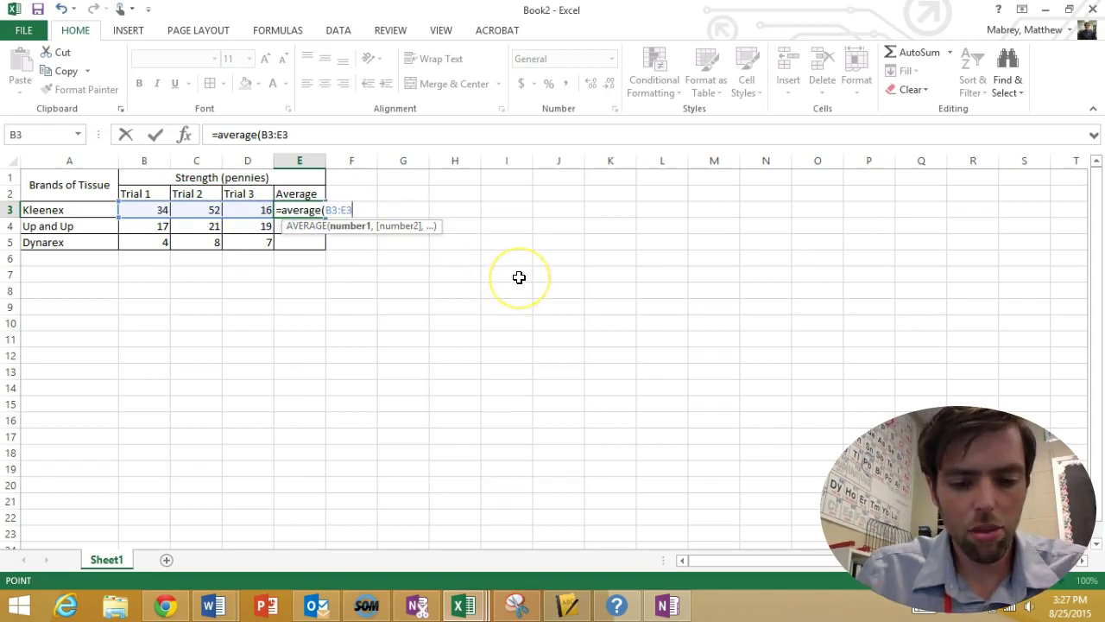
type(")")
key("Return")
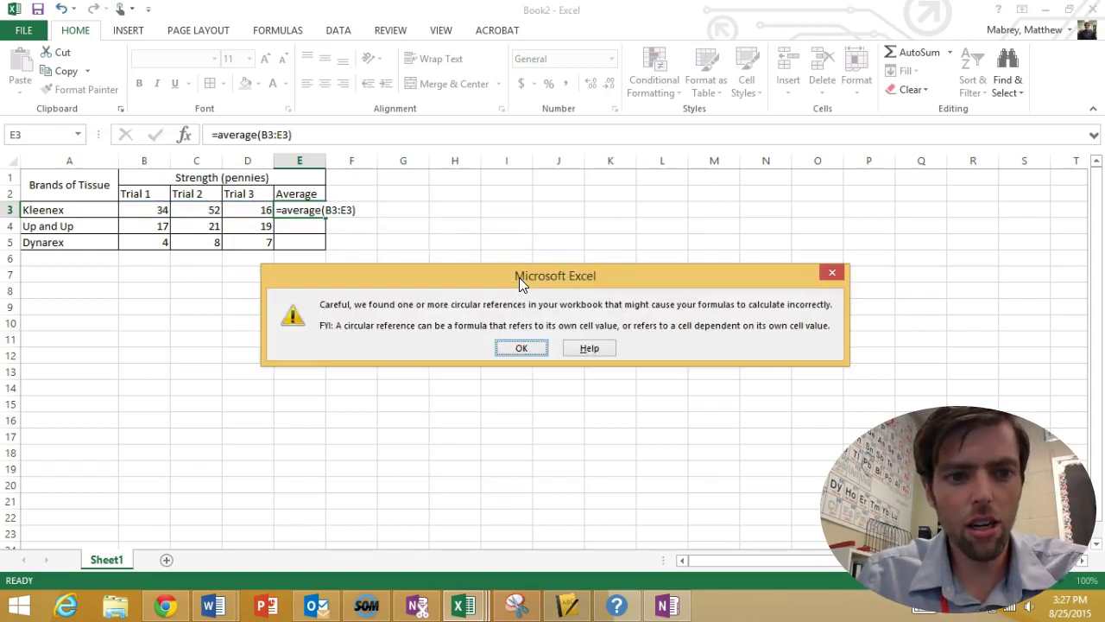
left_click(525, 348)
Correct the Kleenex average formula in cell E3 to =AVERAGE(B3:D3)
double_click(308, 210)
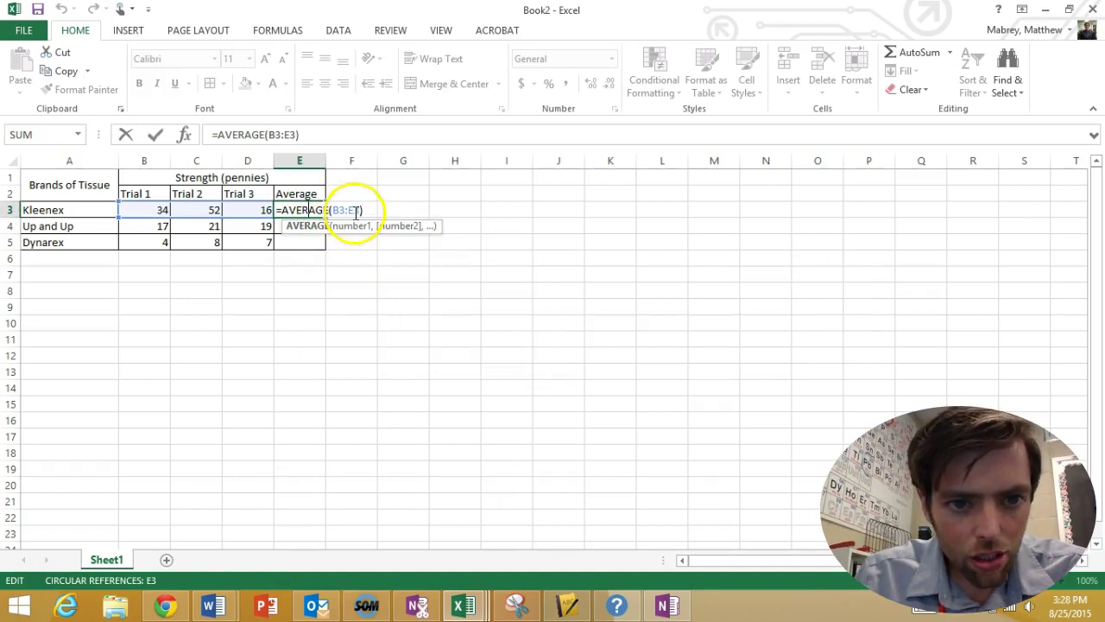
left_click(351, 212)
key("BackSpace")
type("D")
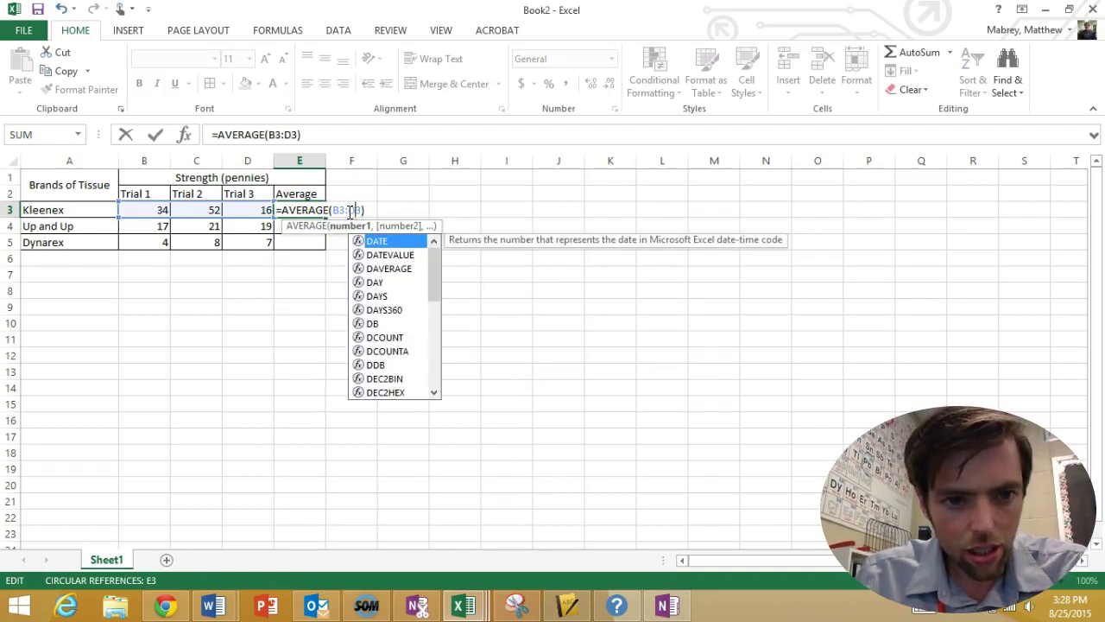
key("Return")
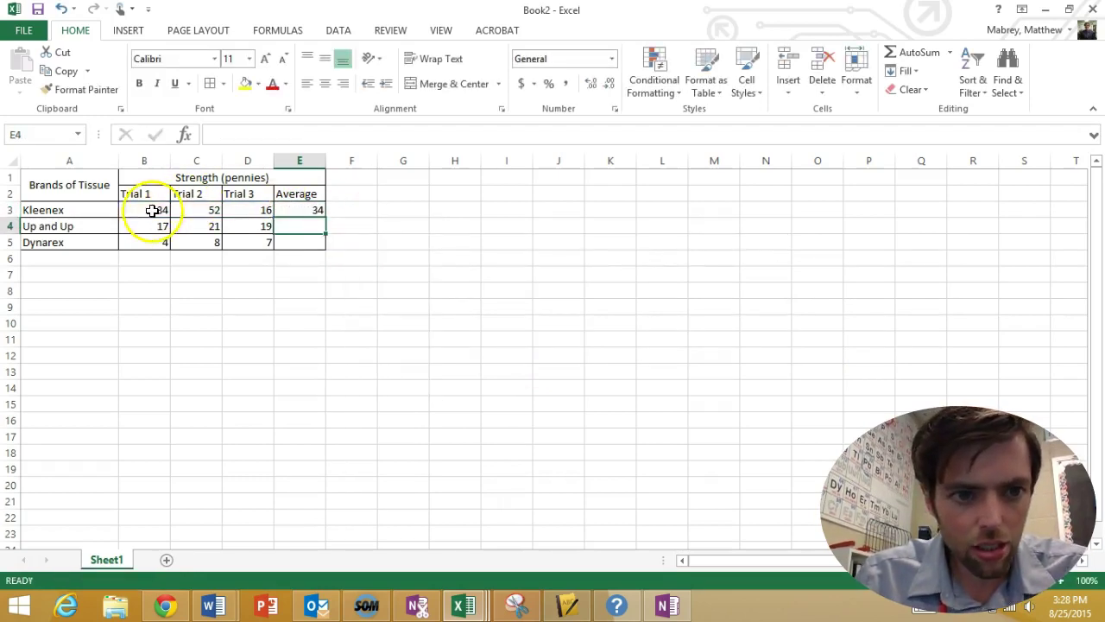
Fill the Kleenex average formula from cell E3 down through E5 for the other two brands
left_click(313, 209)
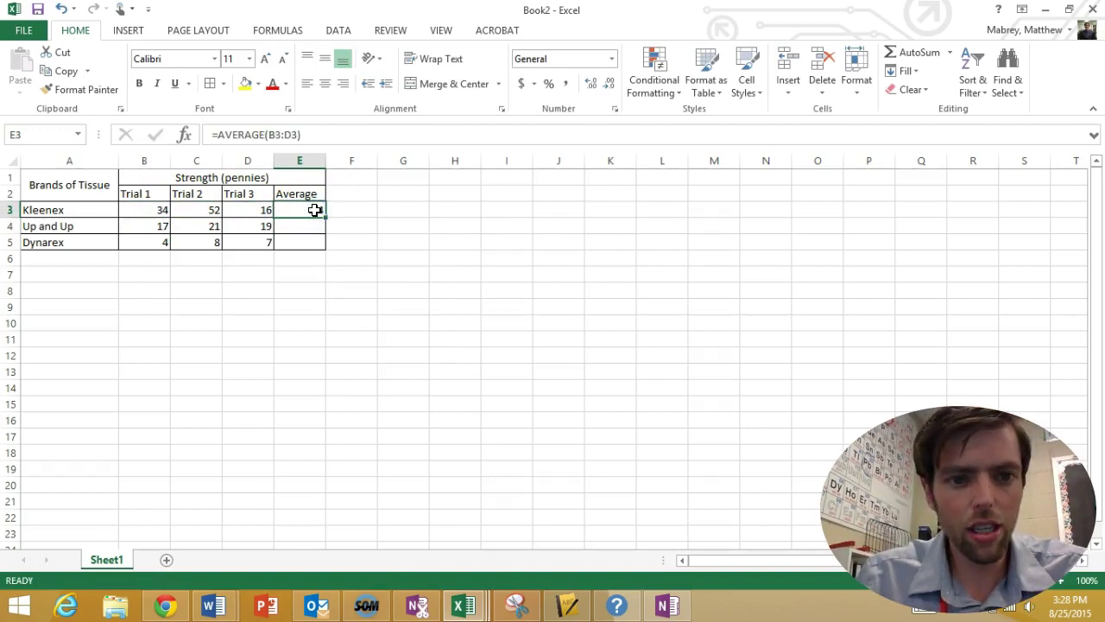
double_click(315, 210)
left_click_drag(319, 213, 237, 211)
left_click(372, 319)
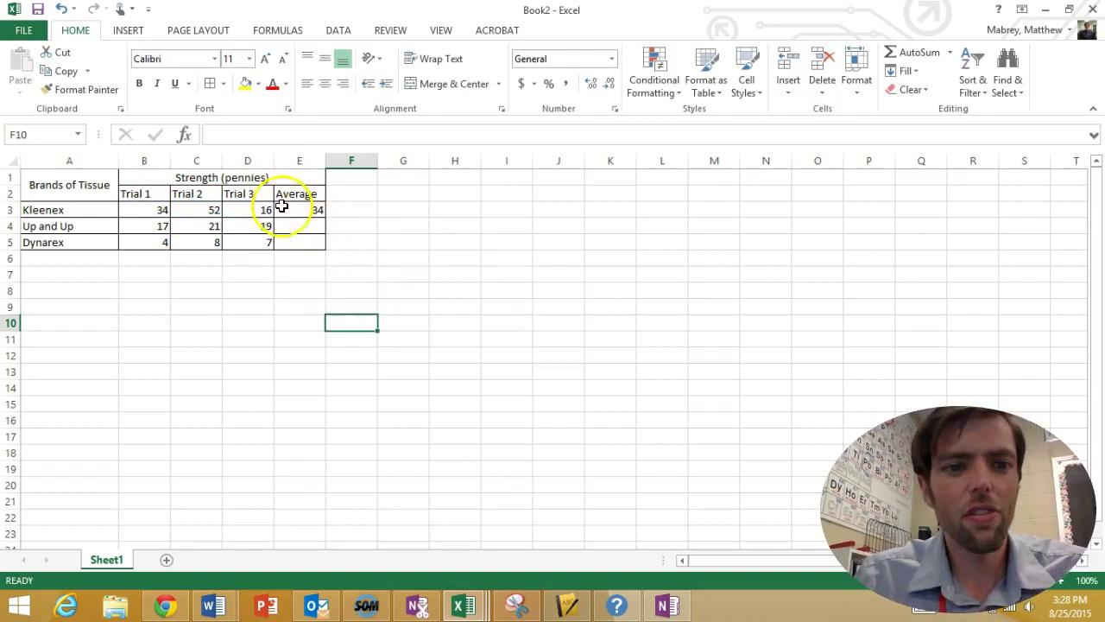
left_click_drag(292, 214, 295, 239)
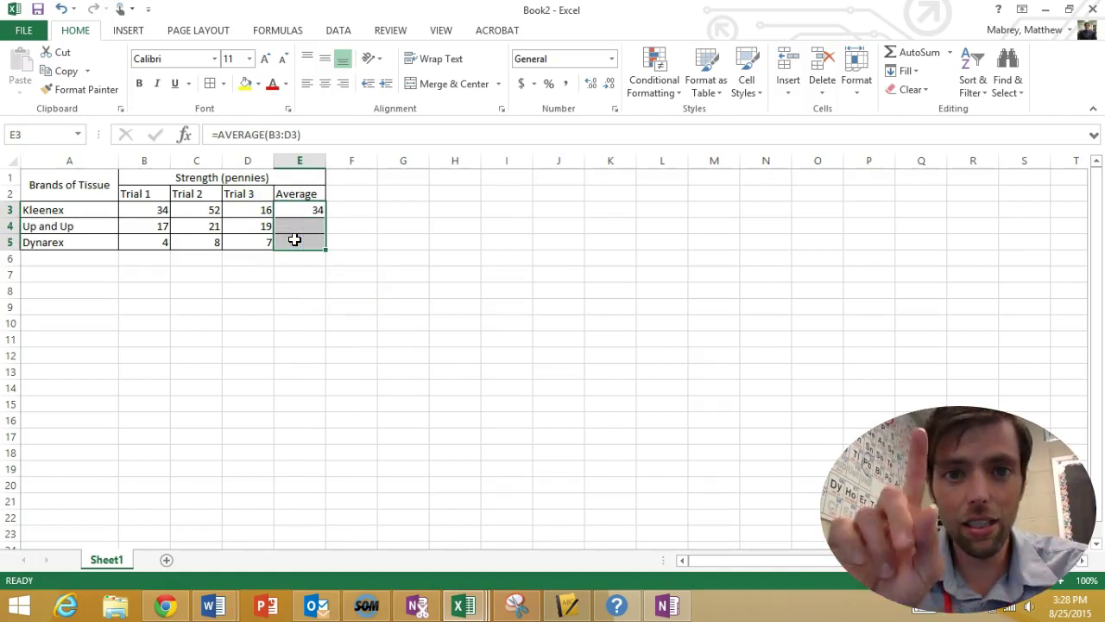
left_click_drag(294, 239, 294, 239)
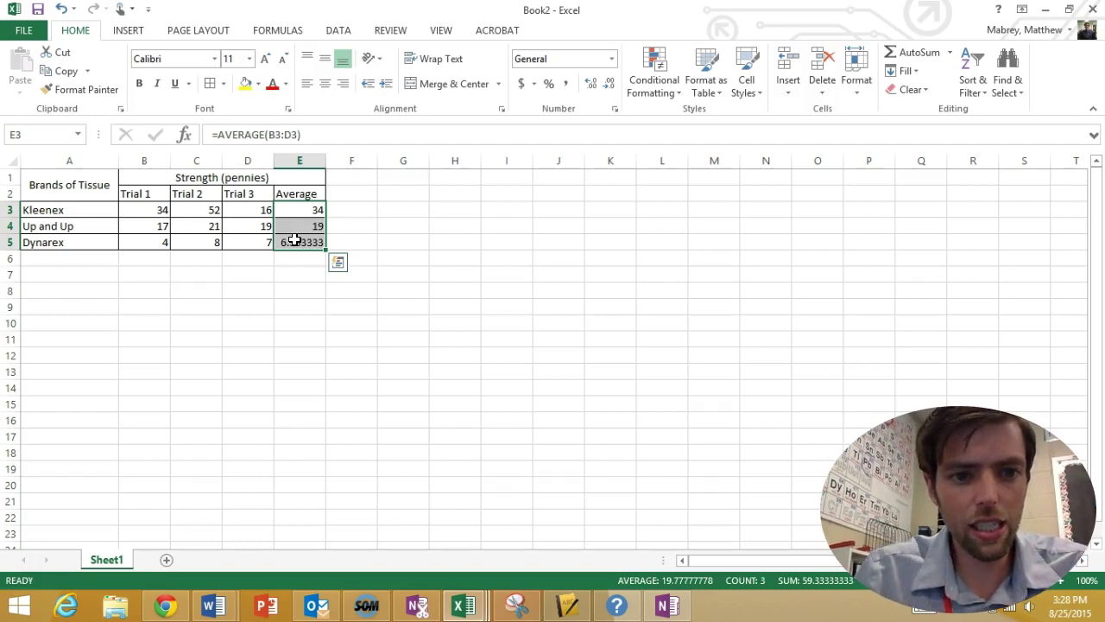
Check which cell ranges the average formulas in cells E3, E4 and E5 refer to
double_click(297, 212)
left_click(259, 214)
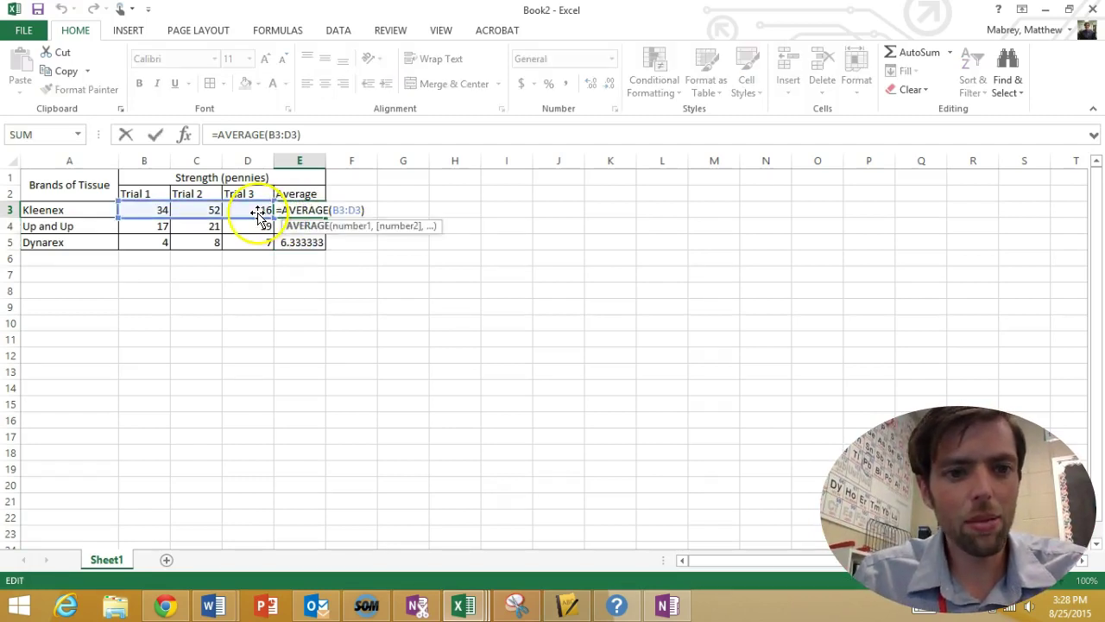
key("Return")
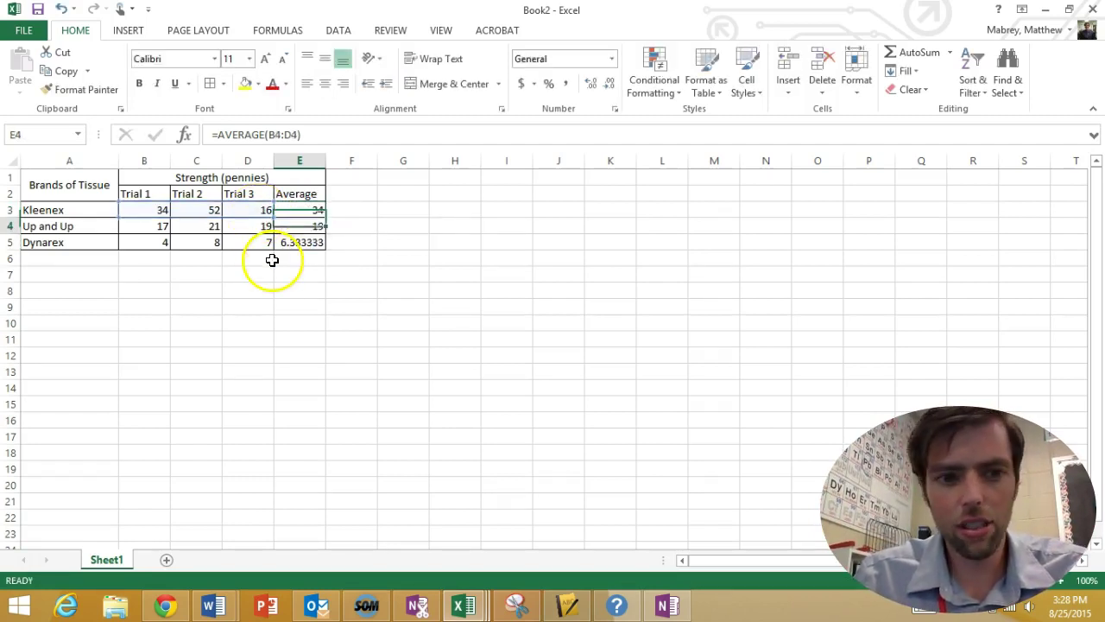
left_click(312, 223)
double_click(312, 222)
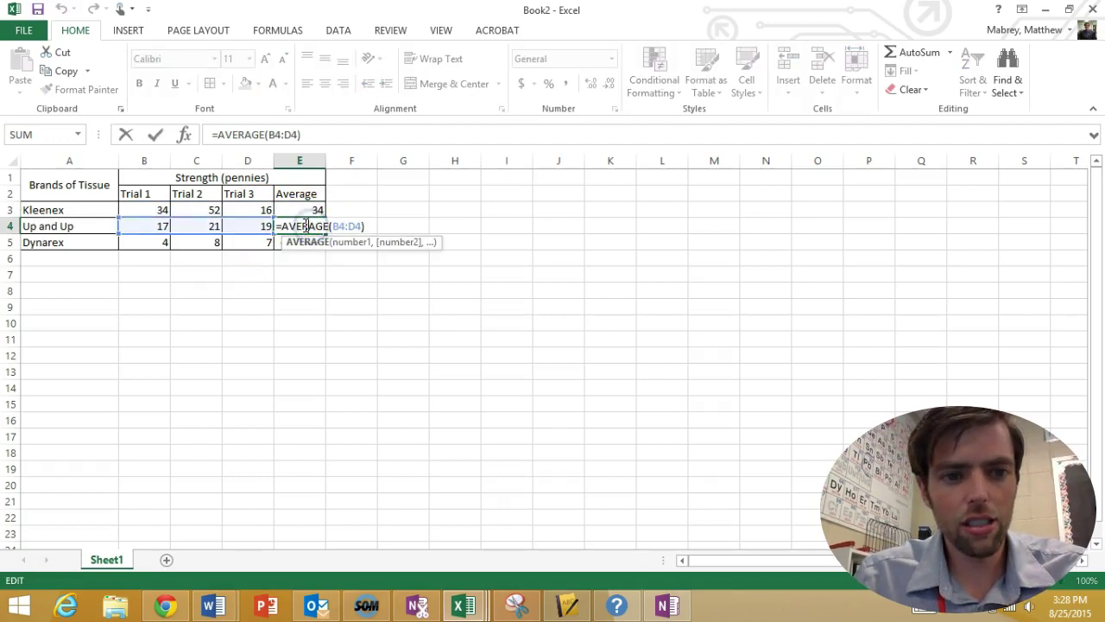
left_click(259, 316)
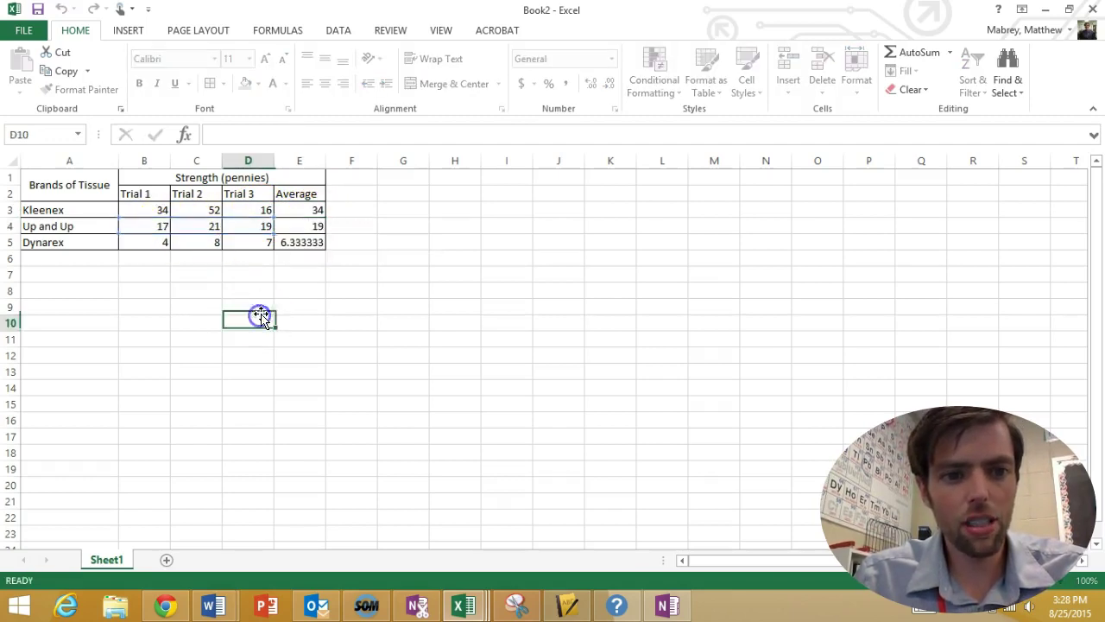
left_click(300, 245)
double_click(301, 244)
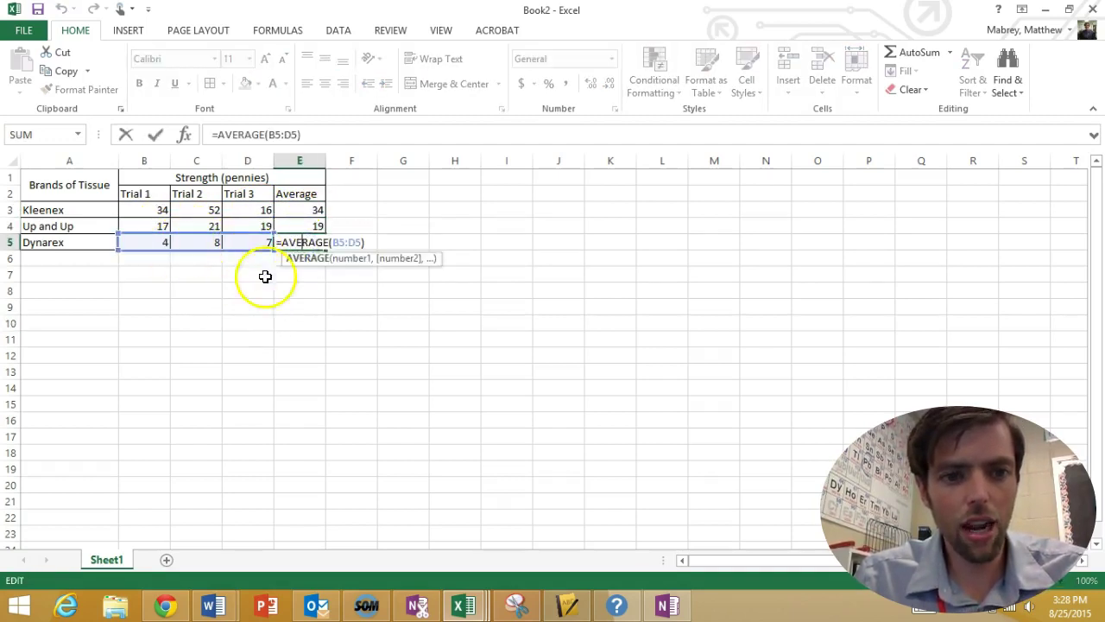
key("Return")
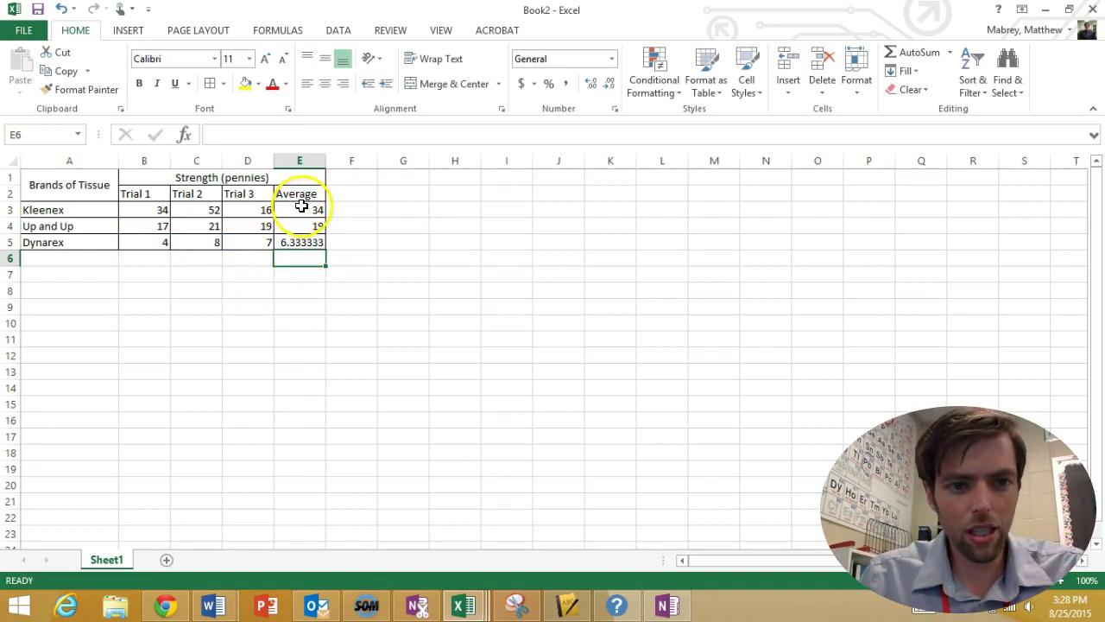
Apply the Number format to the whole Average column, column E
left_click(297, 161)
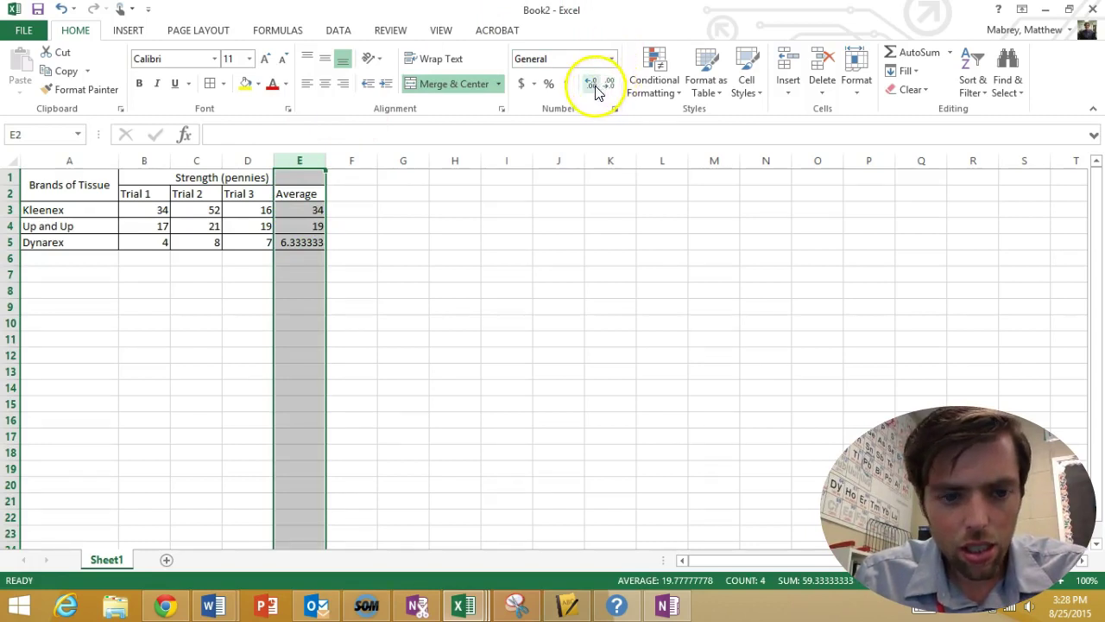
left_click(535, 83)
left_click(536, 83)
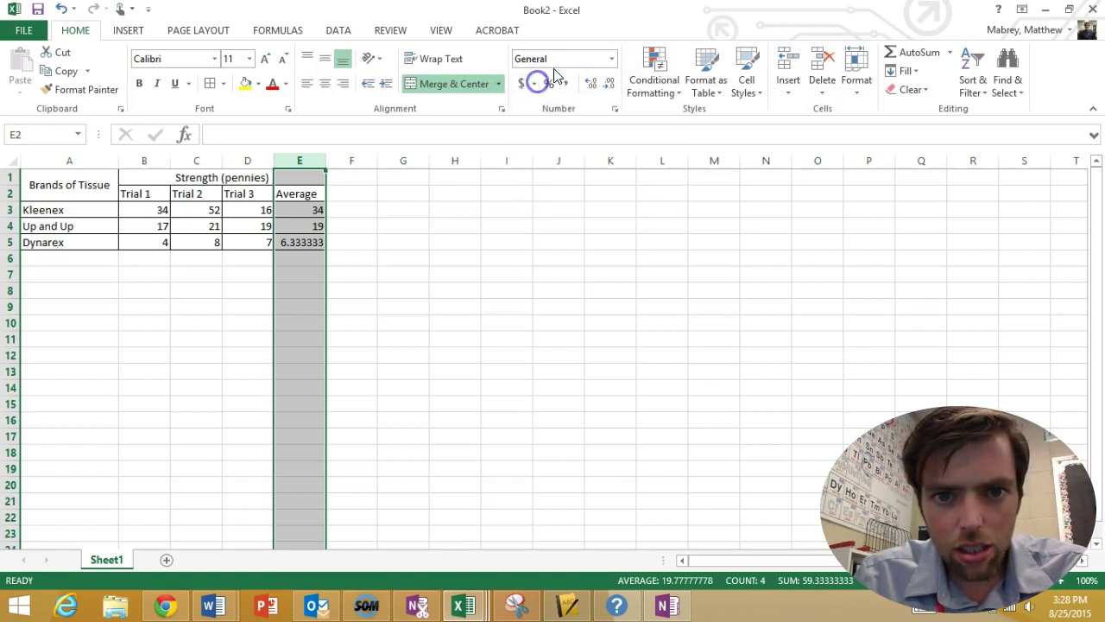
left_click(575, 60)
left_click(612, 61)
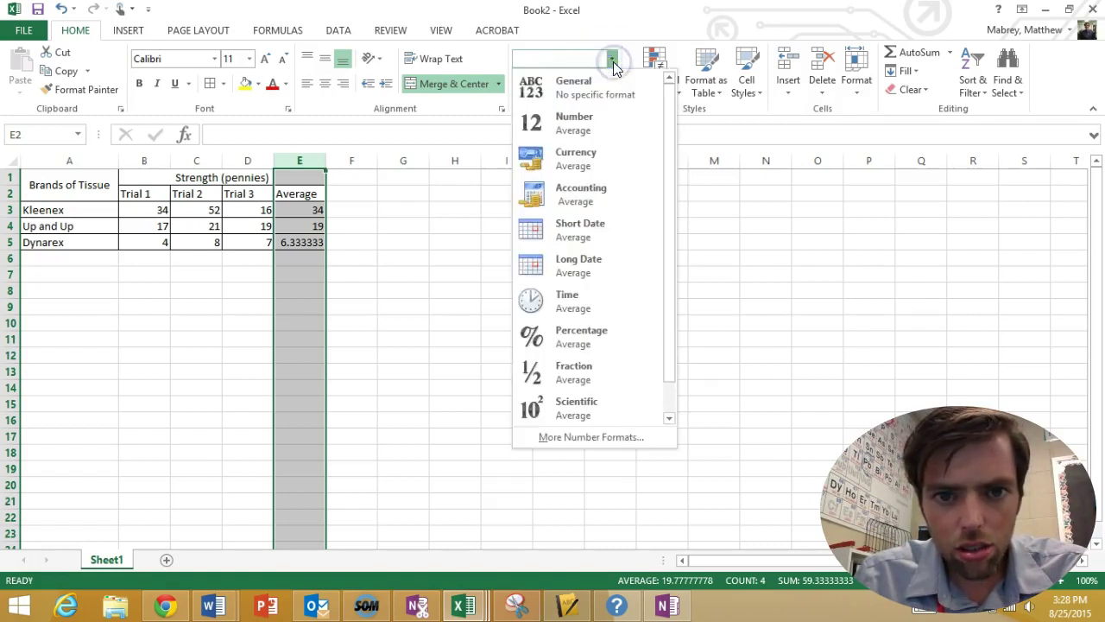
left_click(586, 122)
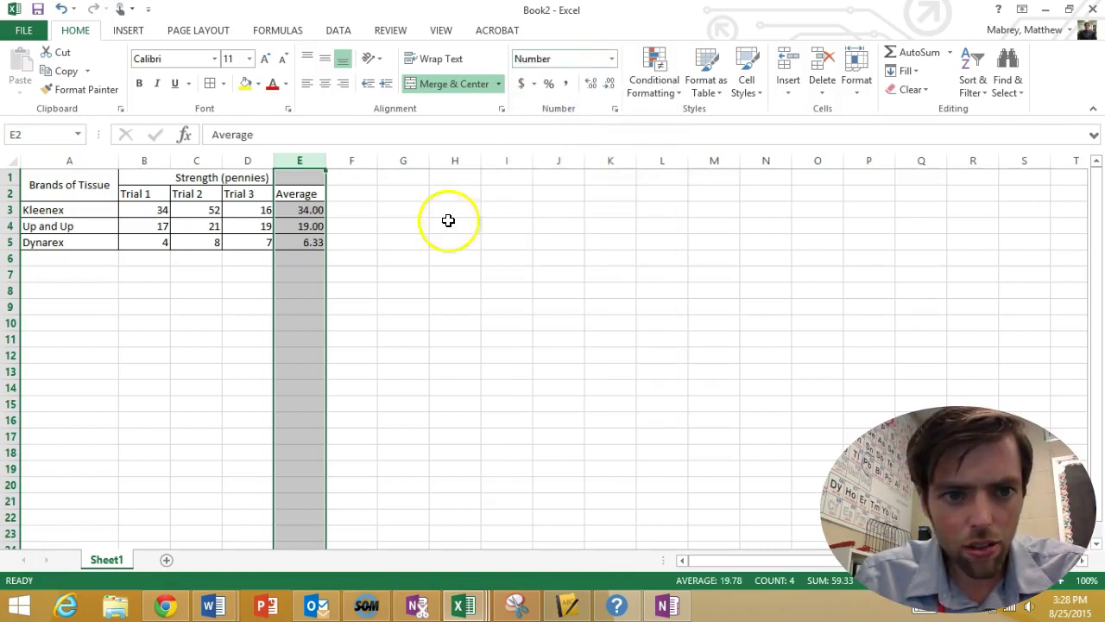
Reduce the values in the Average column to one decimal place
left_click(611, 61)
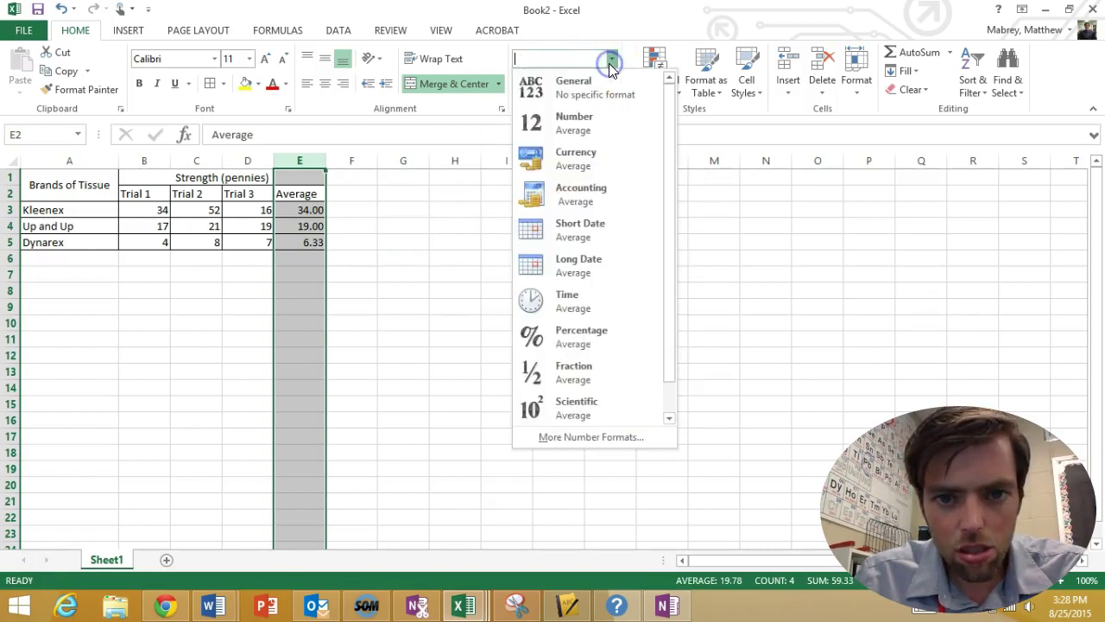
left_click(777, 368)
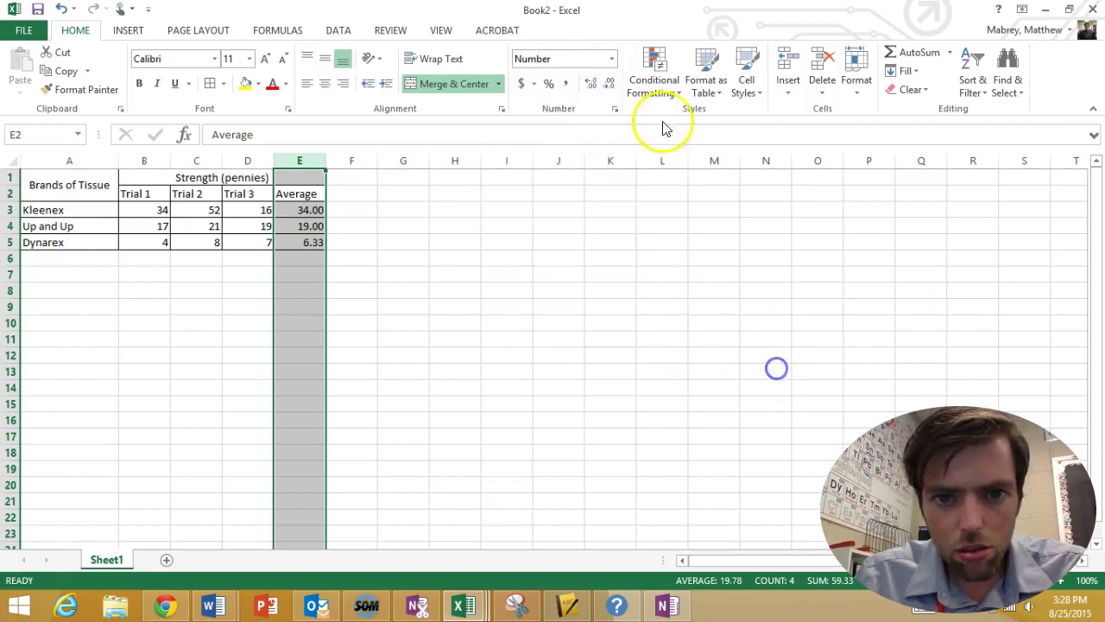
left_click(608, 83)
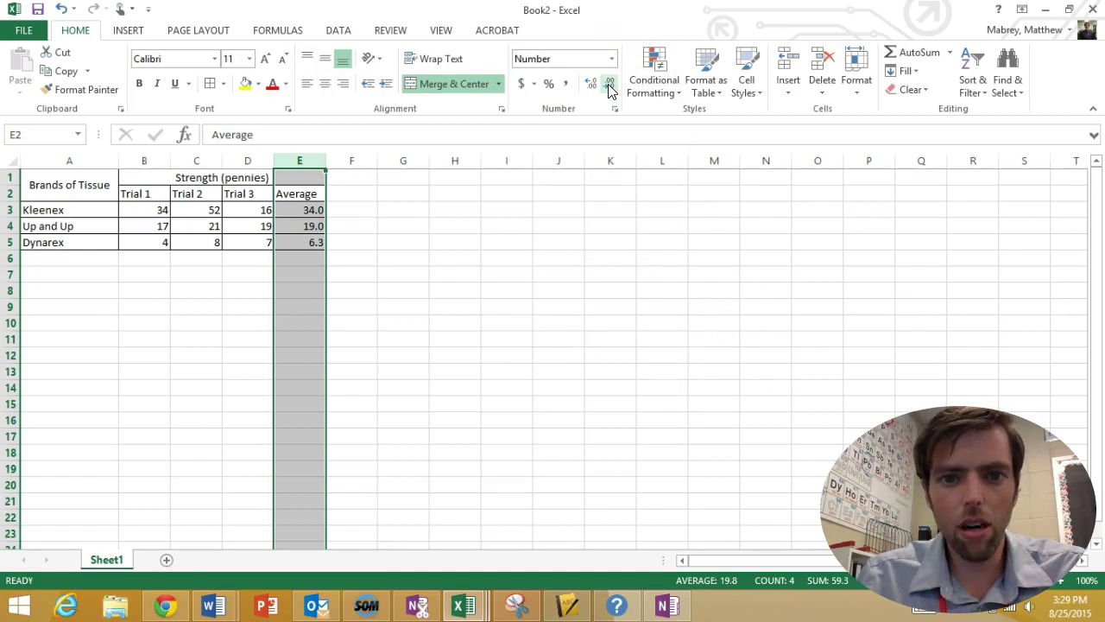
left_click(591, 83)
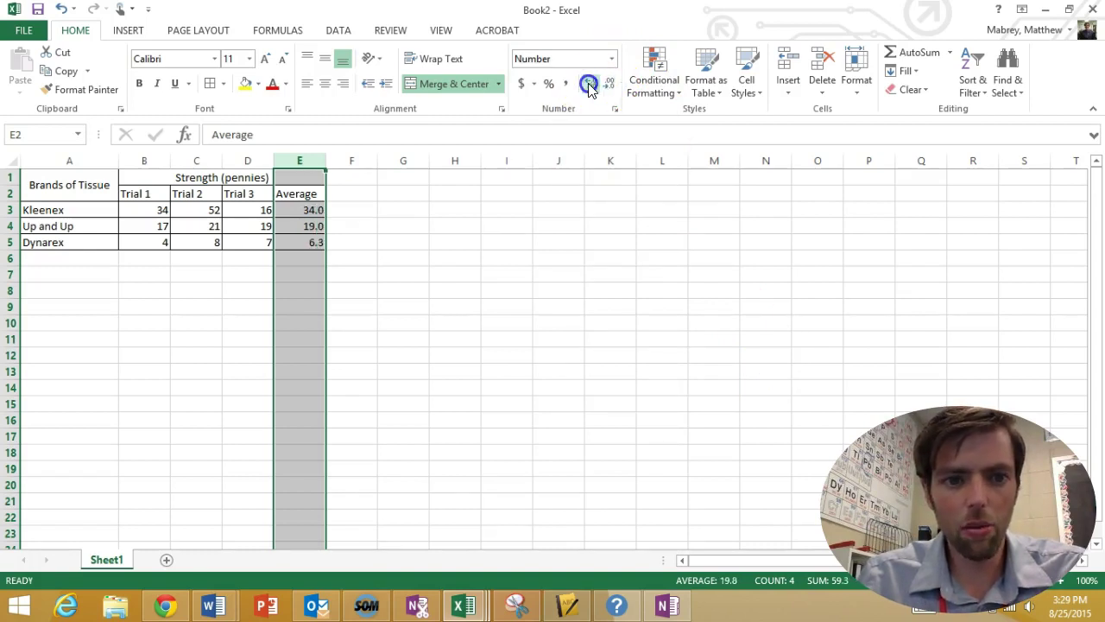
left_click(482, 190)
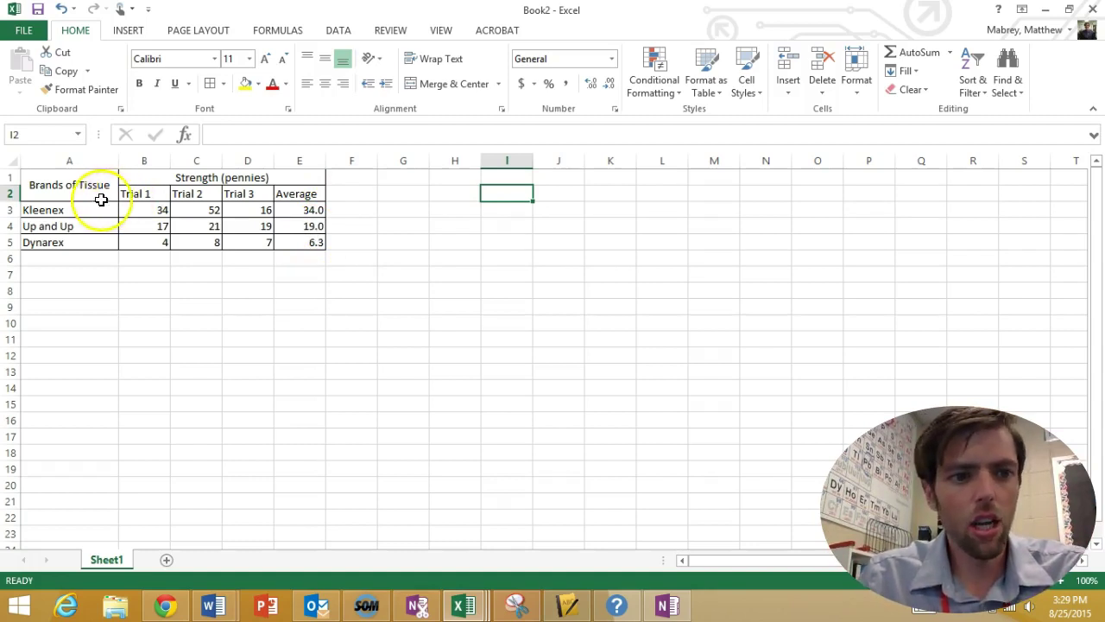
Insert a 2-D clustered column chart from the brand names and data in cells A3 to E5
left_click_drag(92, 212, 284, 240)
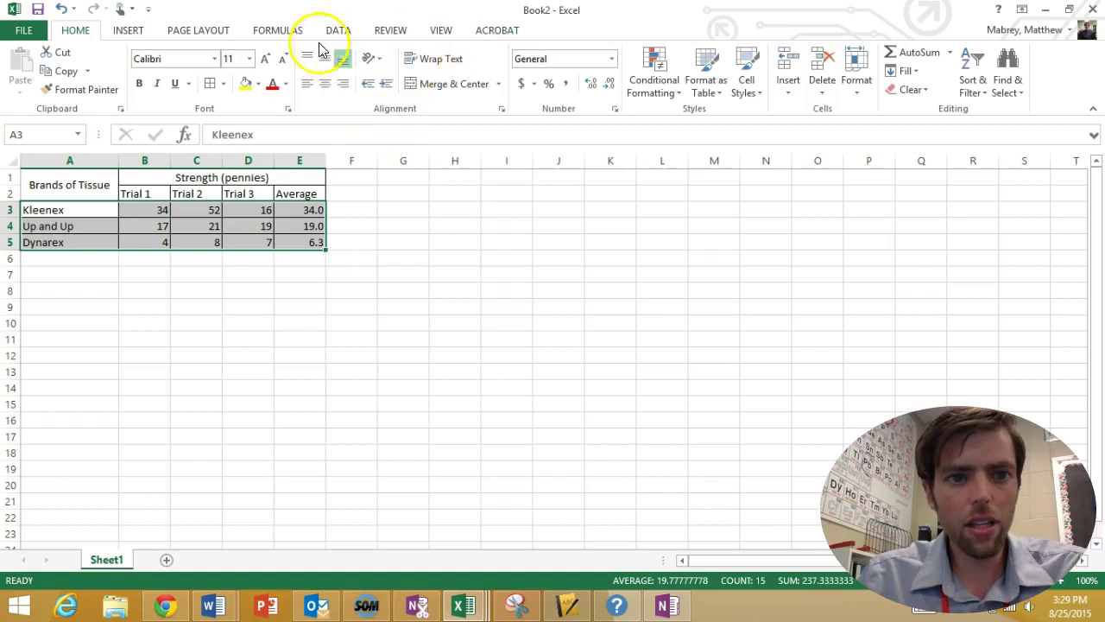
left_click(62, 209)
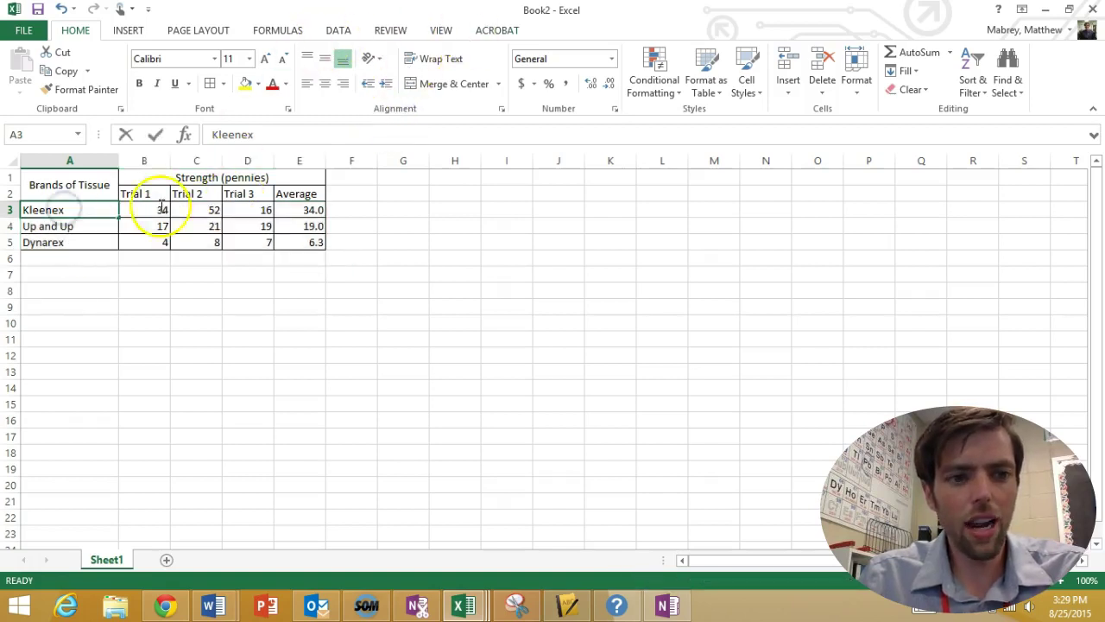
double_click(93, 214)
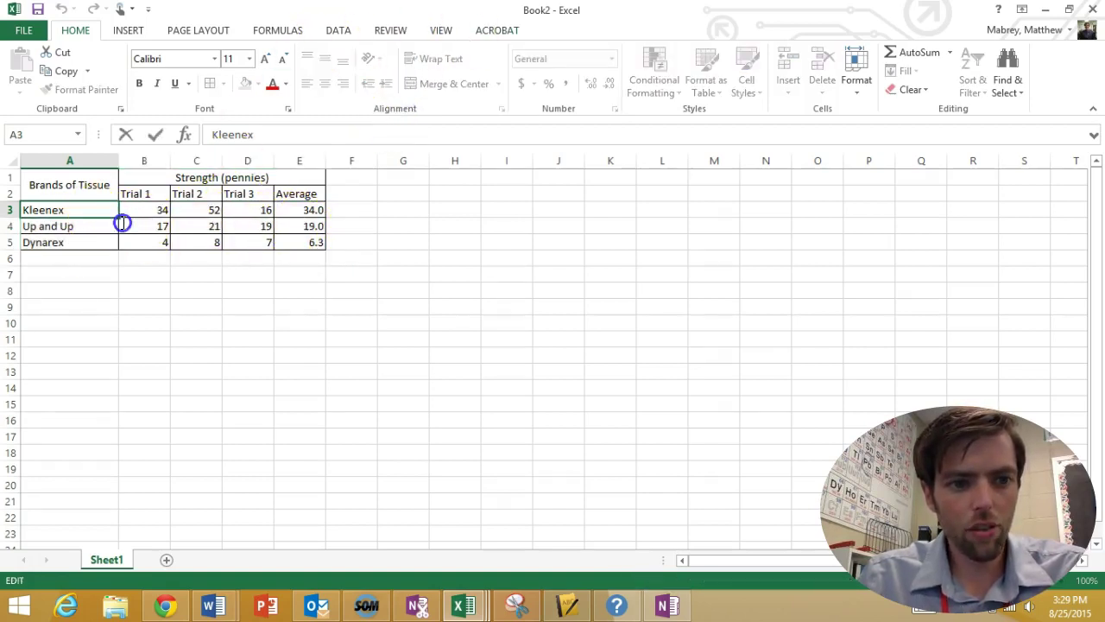
mouse_move(301, 248)
left_mouse_down()
mouse_move(94, 249)
mouse_move(81, 184)
mouse_move(165, 215)
mouse_move(288, 222)
mouse_move(285, 242)
left_mouse_up()
left_click(82, 213)
left_click(127, 31)
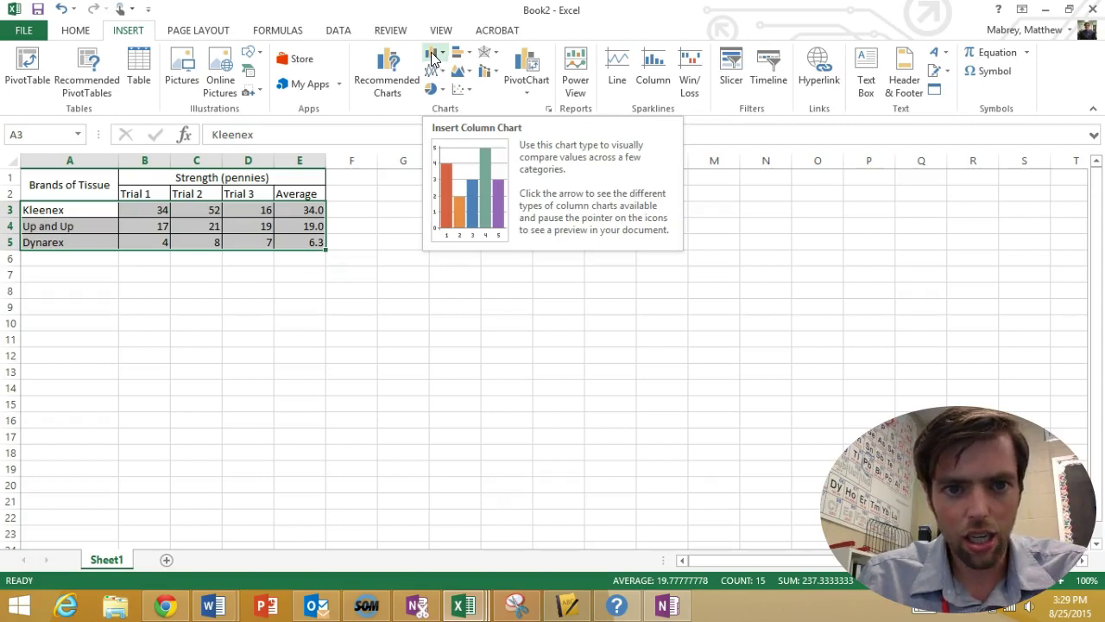
left_click(433, 55)
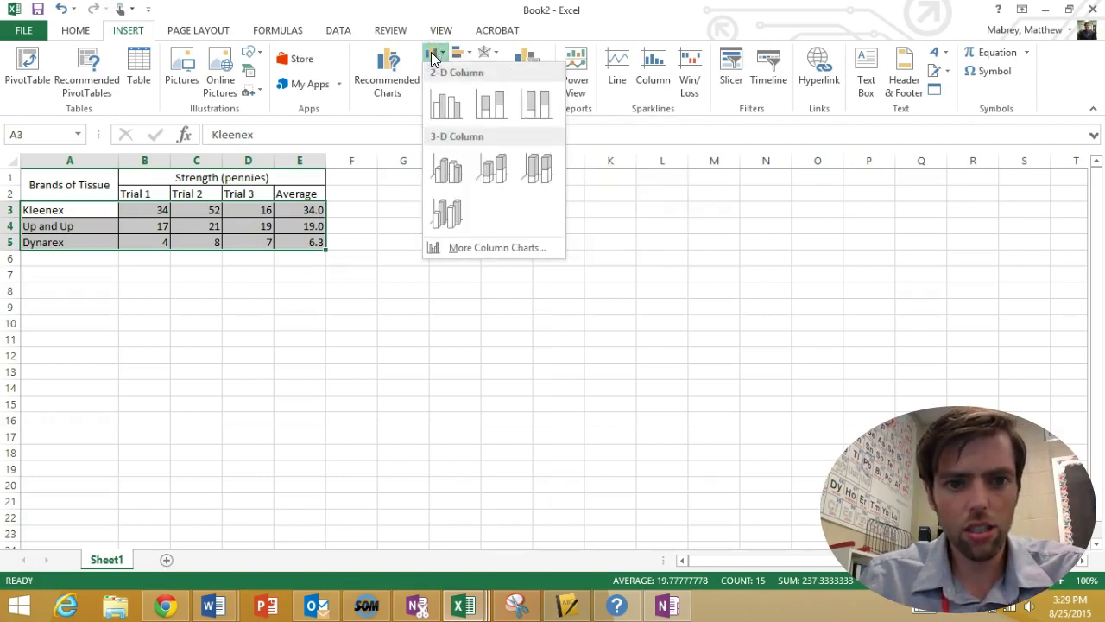
left_click(442, 101)
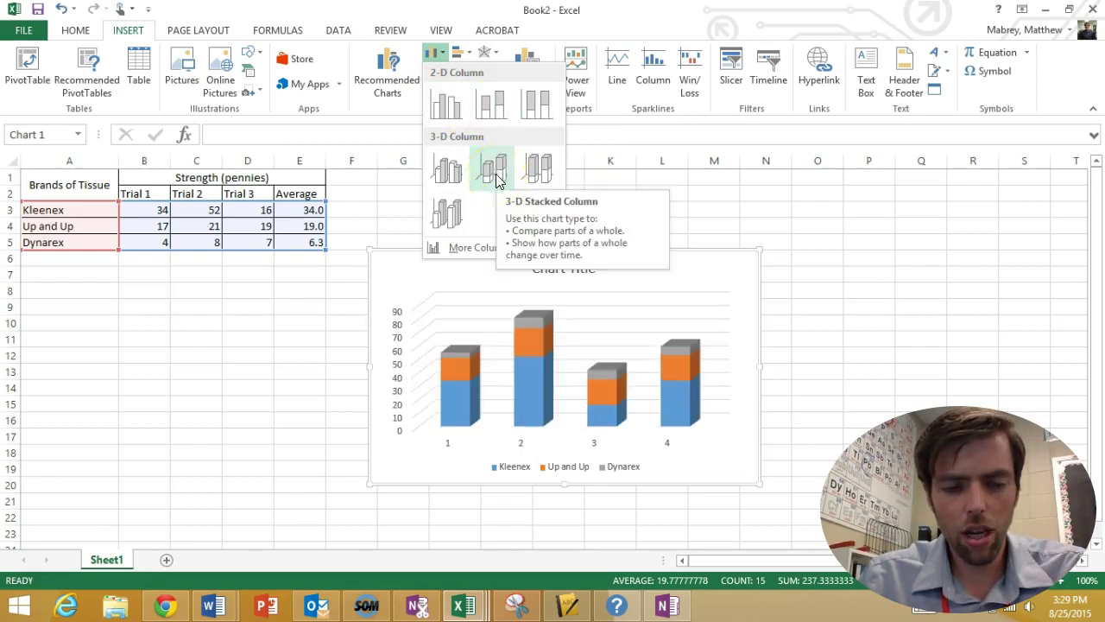
left_click(457, 109)
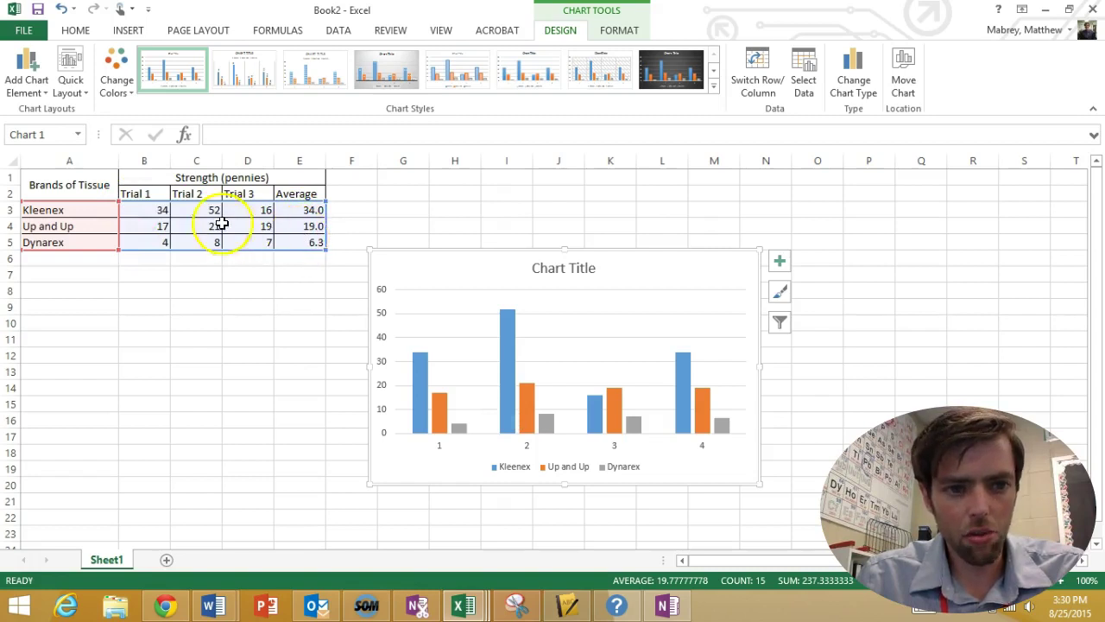
Shrink the chart's data range to the averages in cells E3 to E5, leaving out the three trials
left_click(120, 248)
left_click_drag(127, 249, 303, 251)
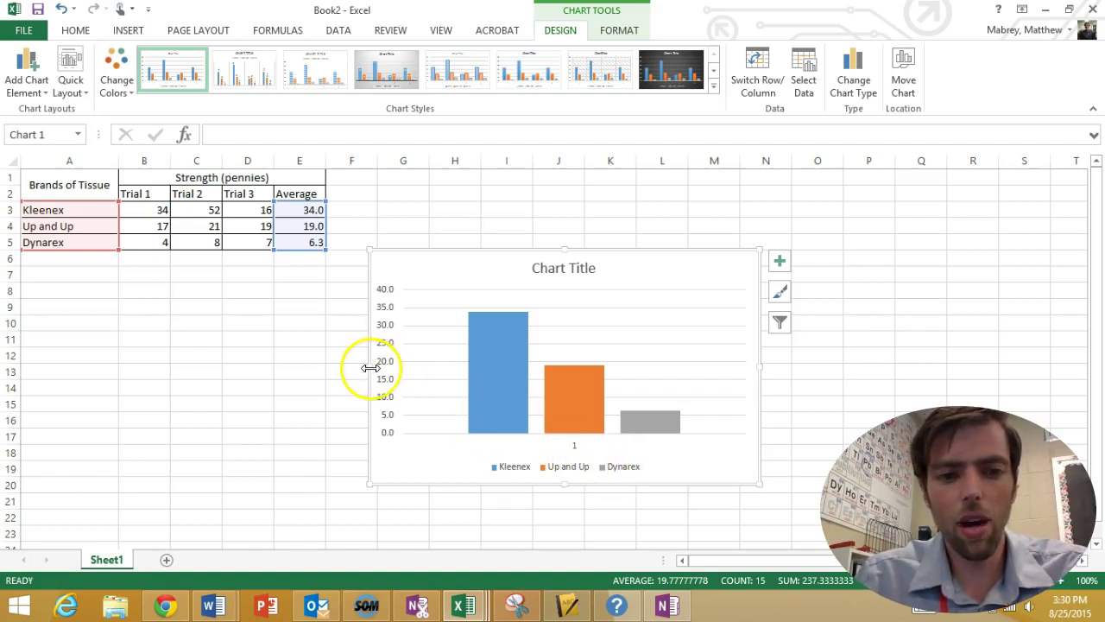
Add axis titles to the chart and change the chart title to "The effect of tissue brand on tissue strength"
left_click(780, 260)
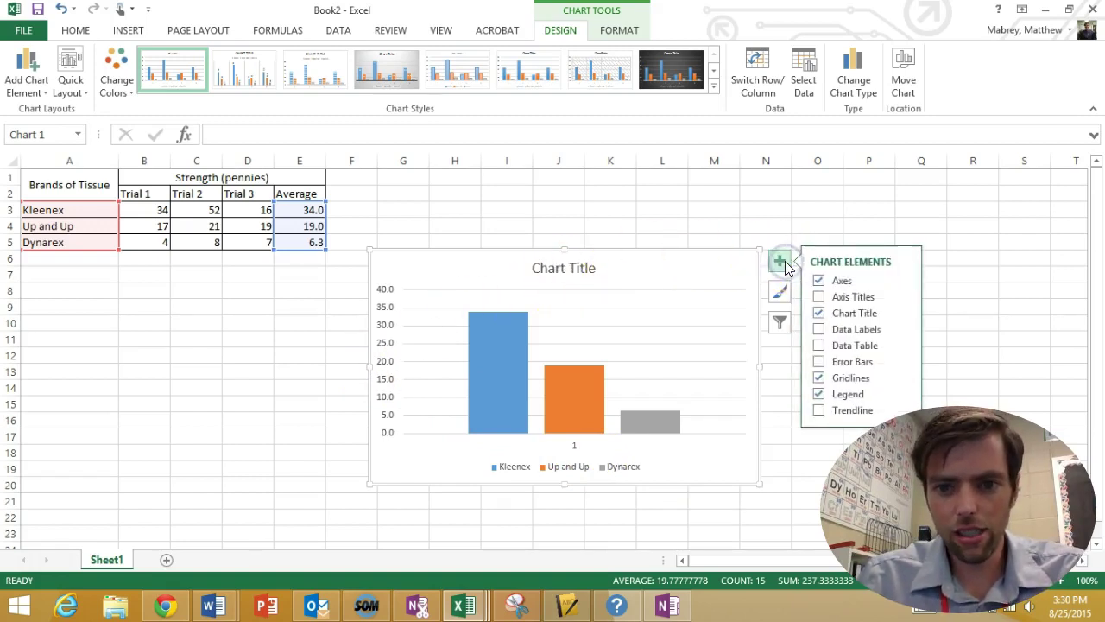
left_click(819, 296)
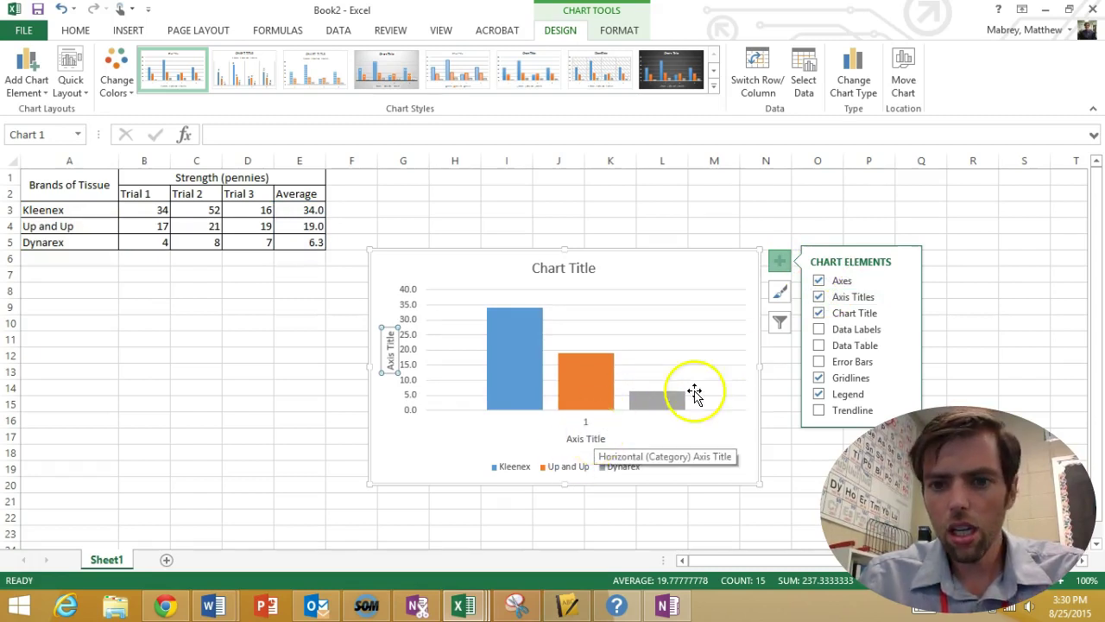
double_click(586, 268)
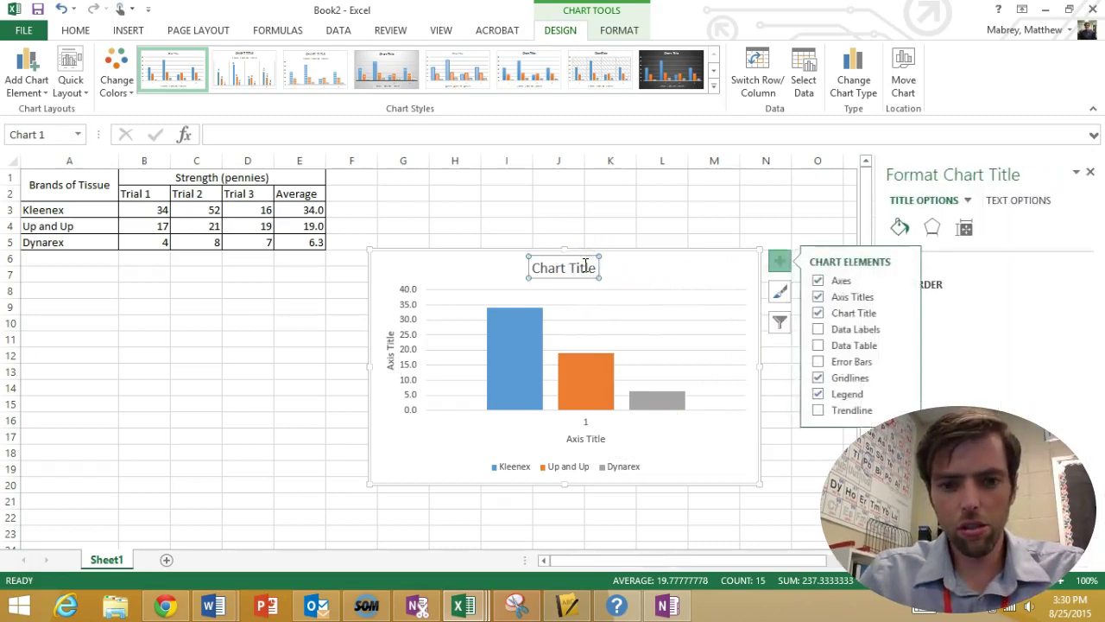
left_click(586, 267)
key("BackSpace")
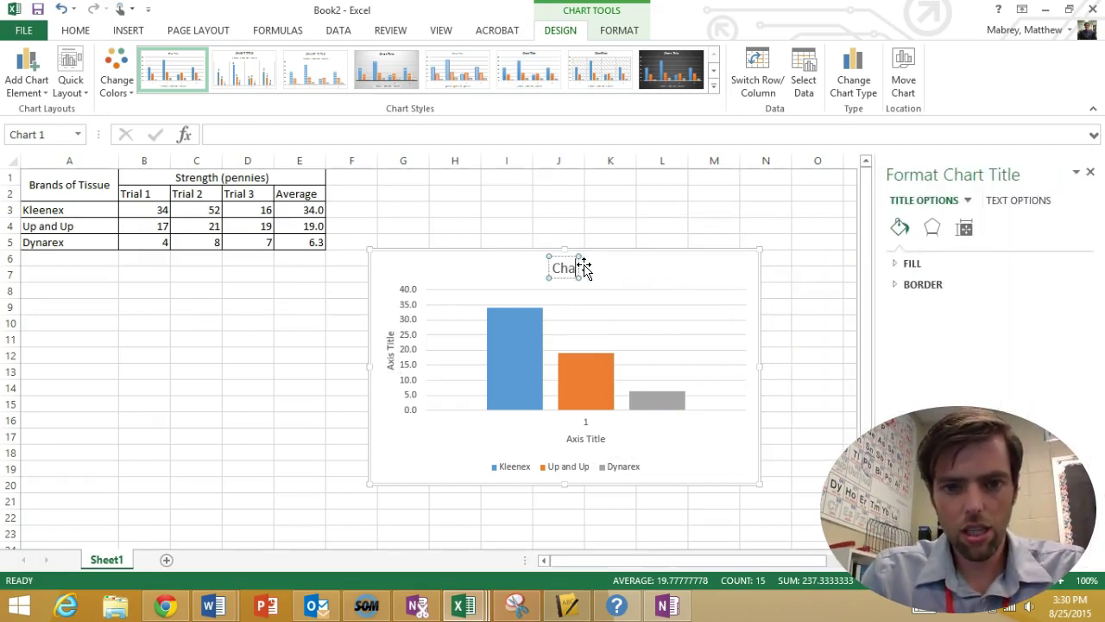
key("BackSpace")
key("BackSpace")
key("BackSpace")
key("BackSpace")
key("BackSpace")
type("The effe")
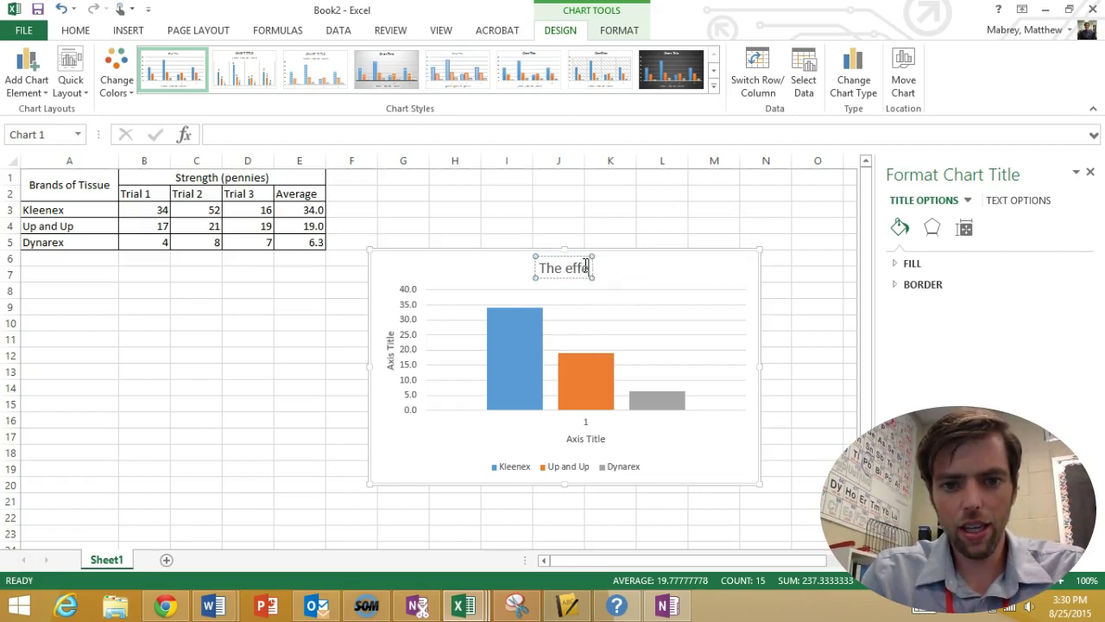
type("ct of tiss")
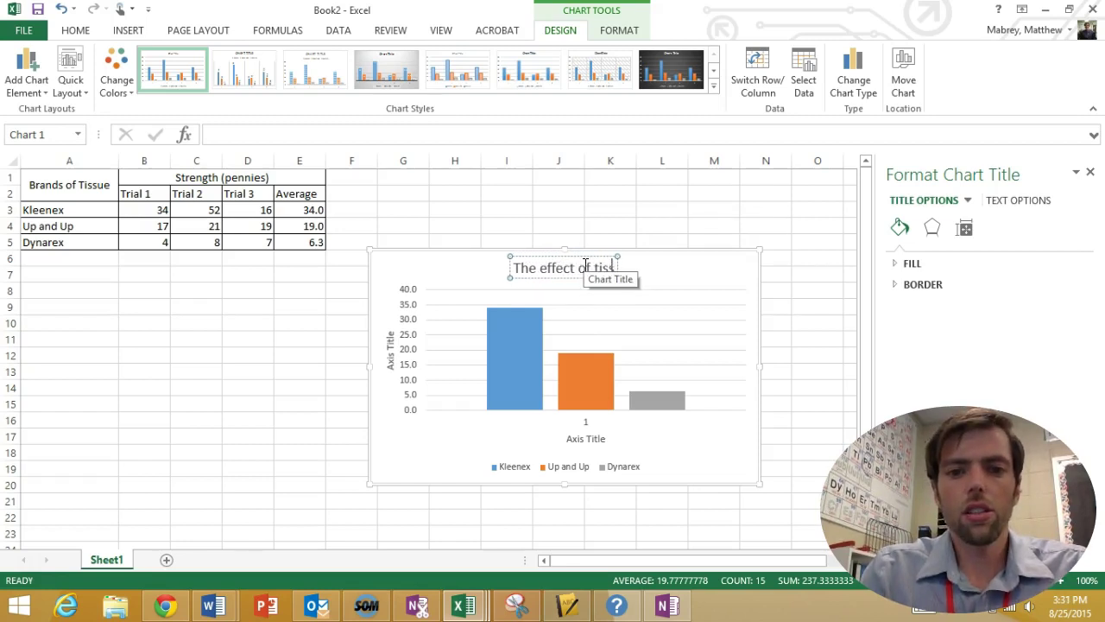
type("ue brand on")
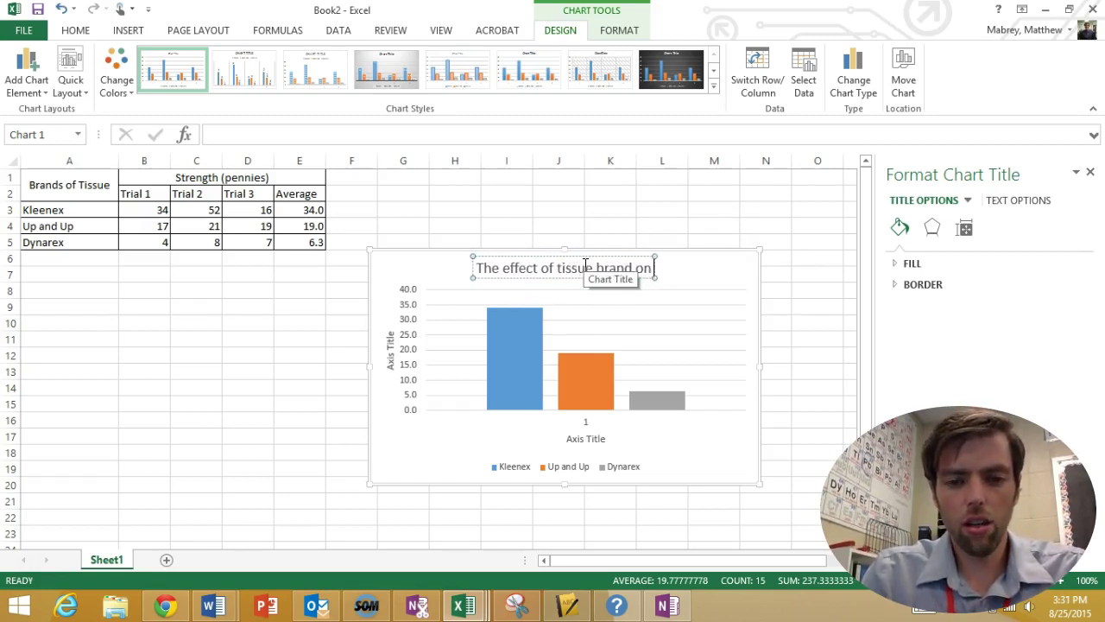
type(" tissue stre")
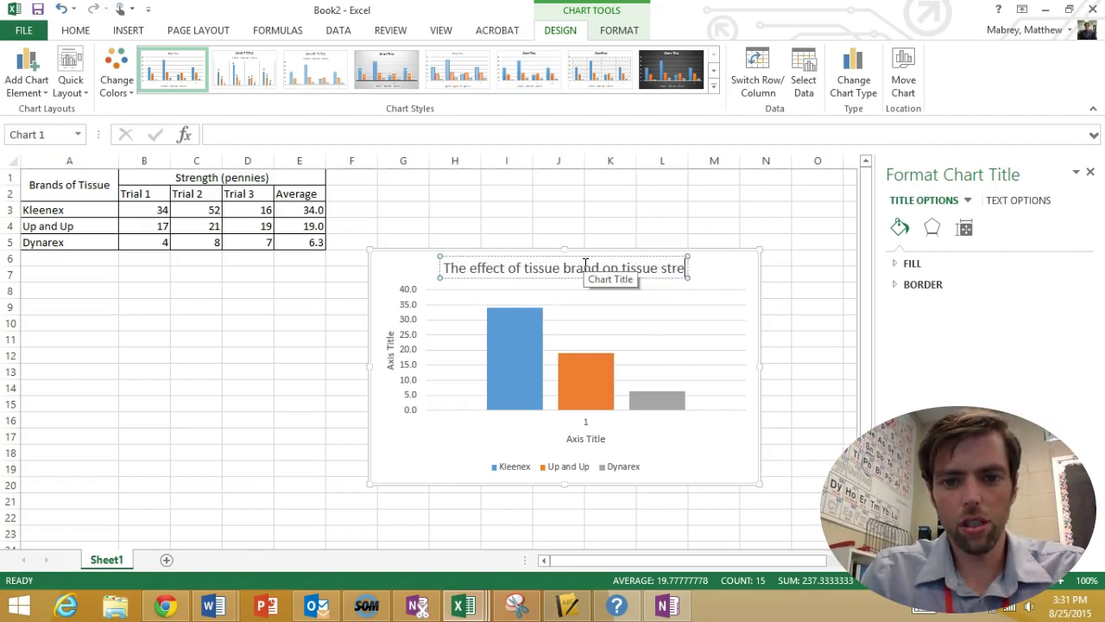
type("ngth")
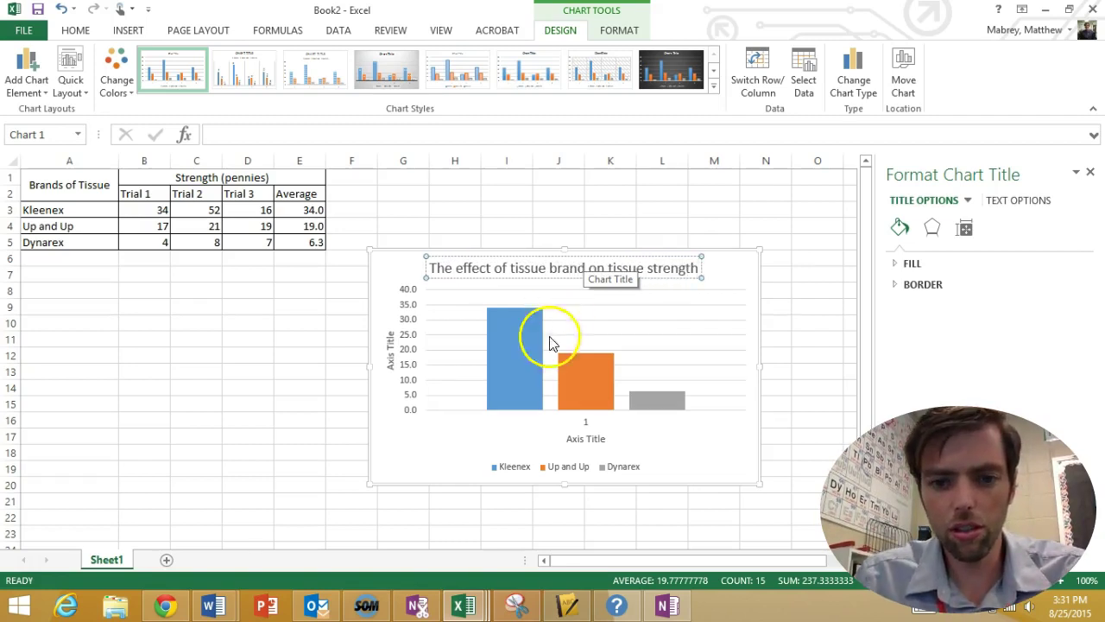
Set the horizontal axis title to "Brands of Tissues" and the vertical axis title to "Strength (Pennies)"
left_click(591, 441)
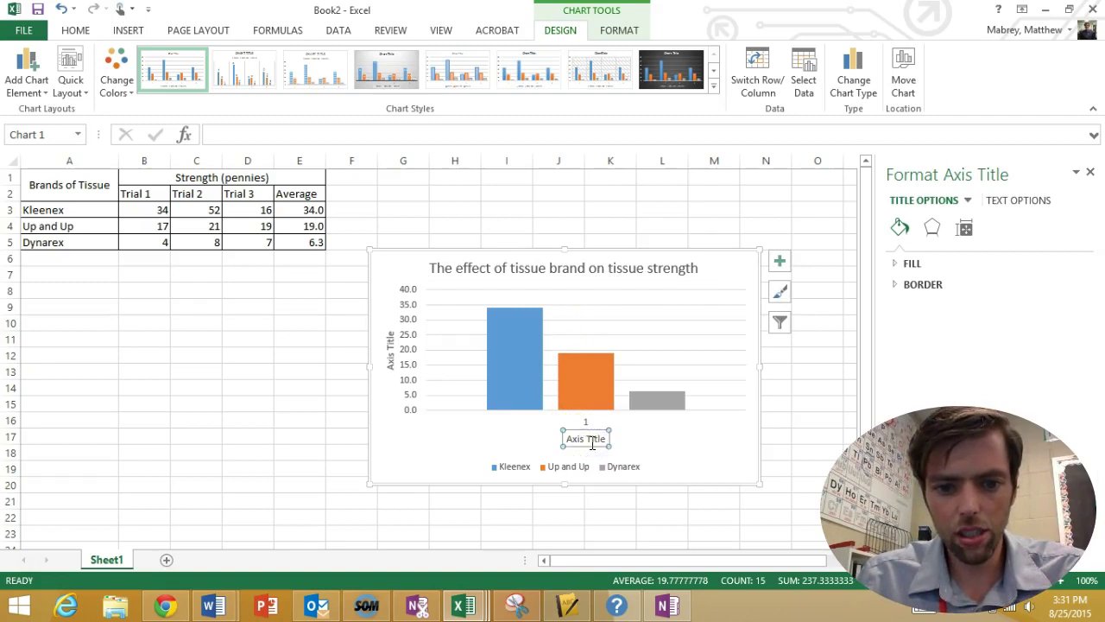
left_click(587, 437)
triple_click(603, 438)
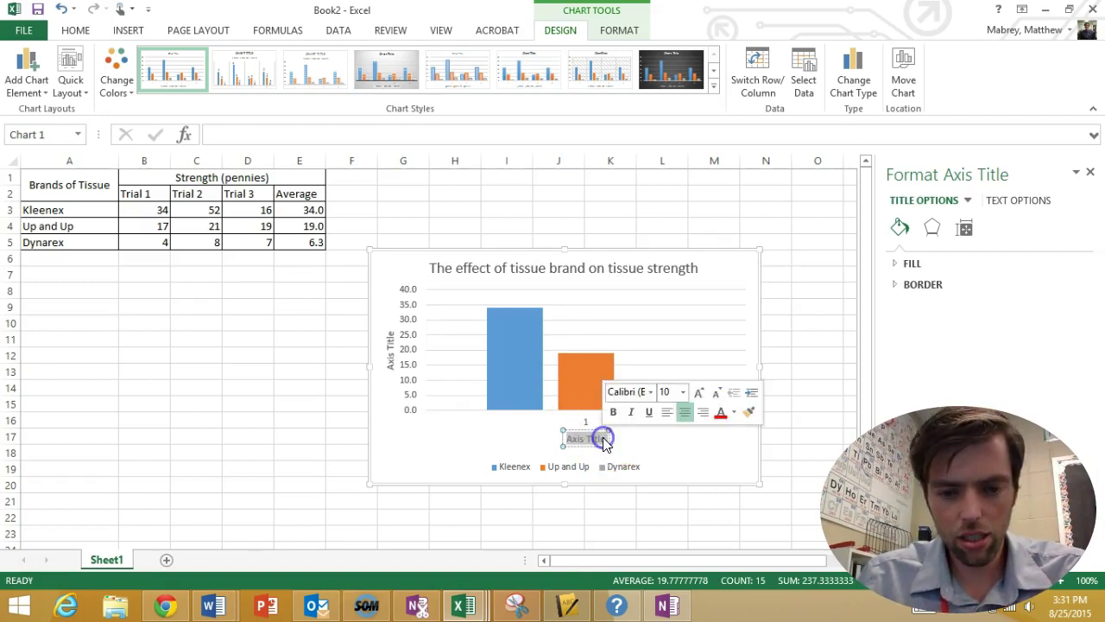
type("Brand")
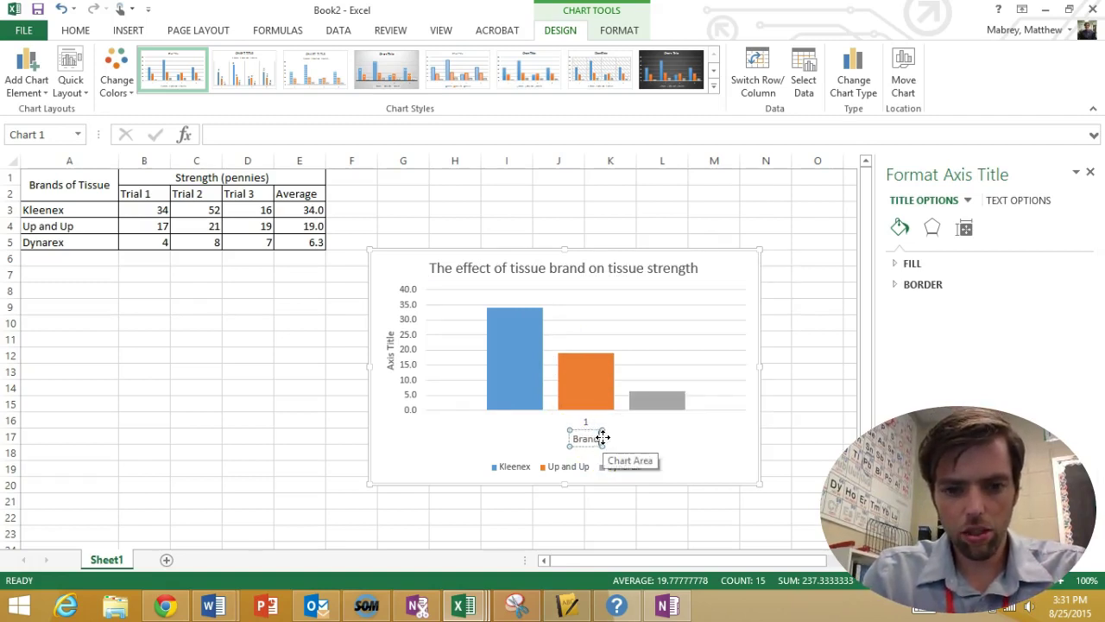
type("s of Tissues")
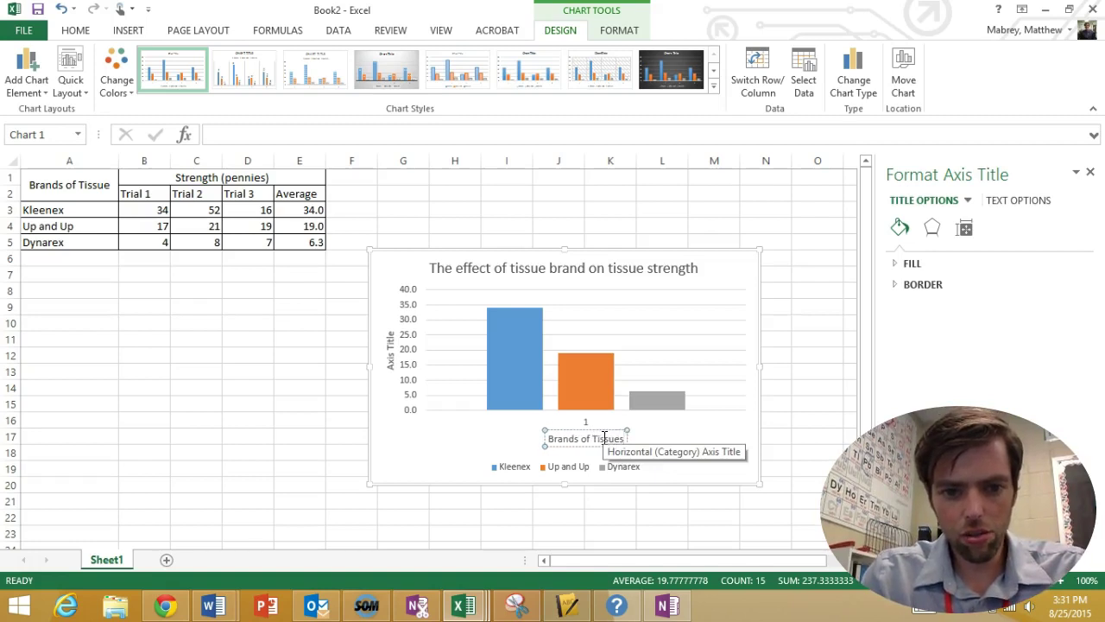
triple_click(390, 354)
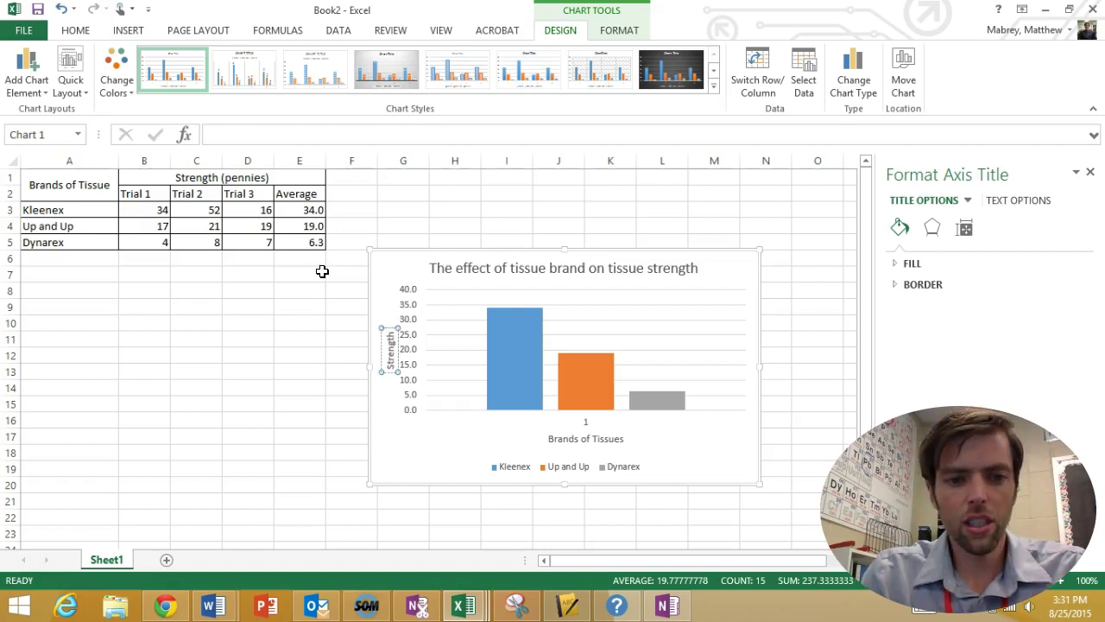
type("nnies")
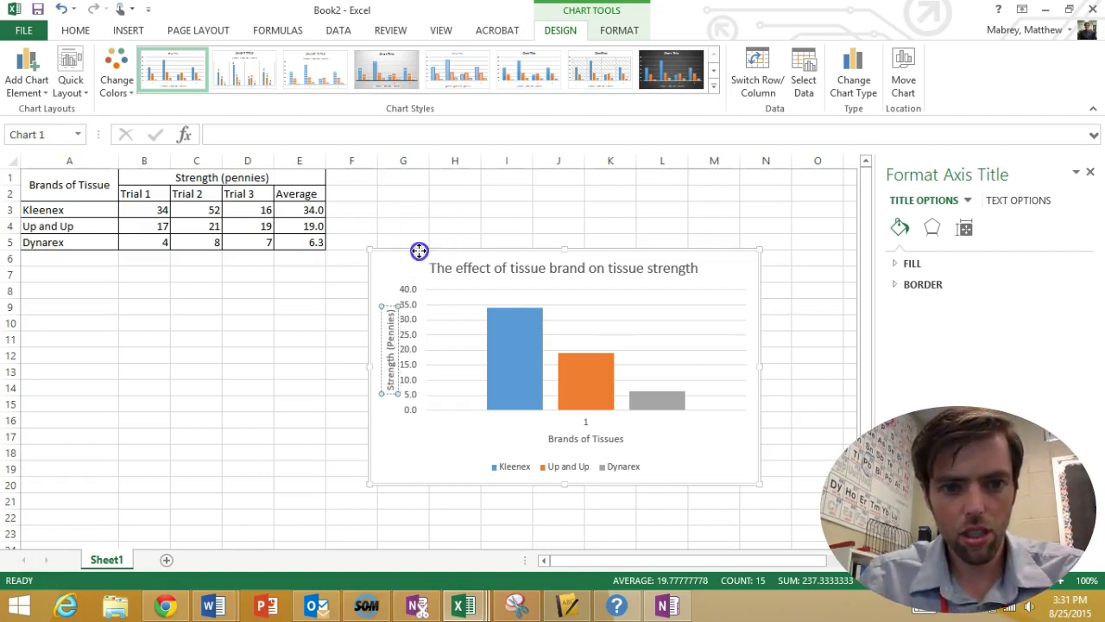
Move the chart directly below the data table, with its upper-left corner near cell B7
left_click_drag(418, 250, 288, 266)
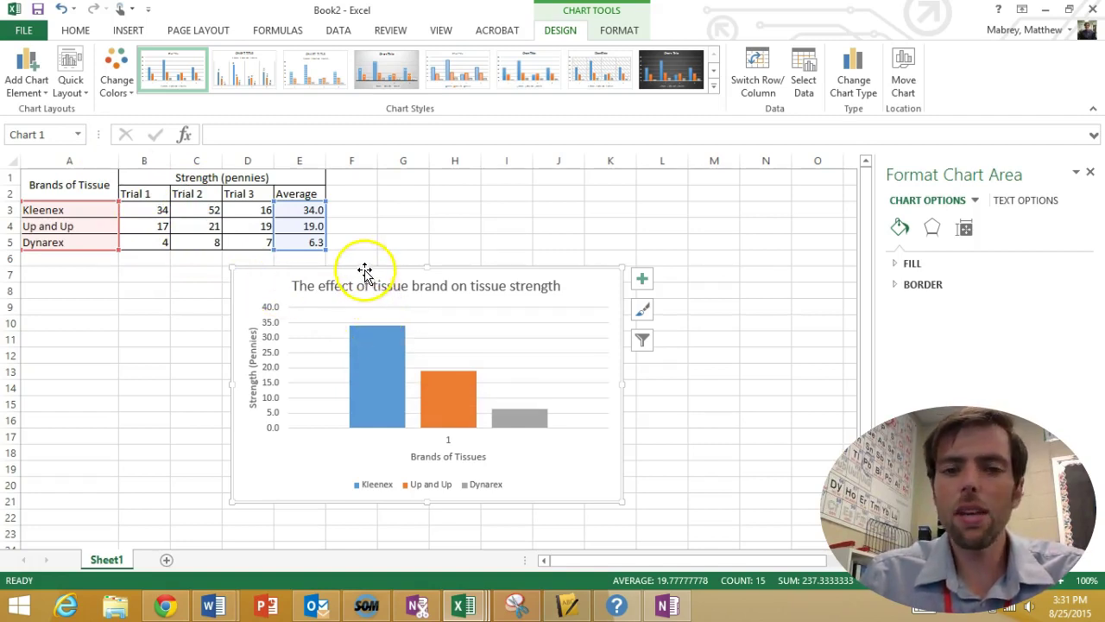
left_click_drag(365, 275, 248, 271)
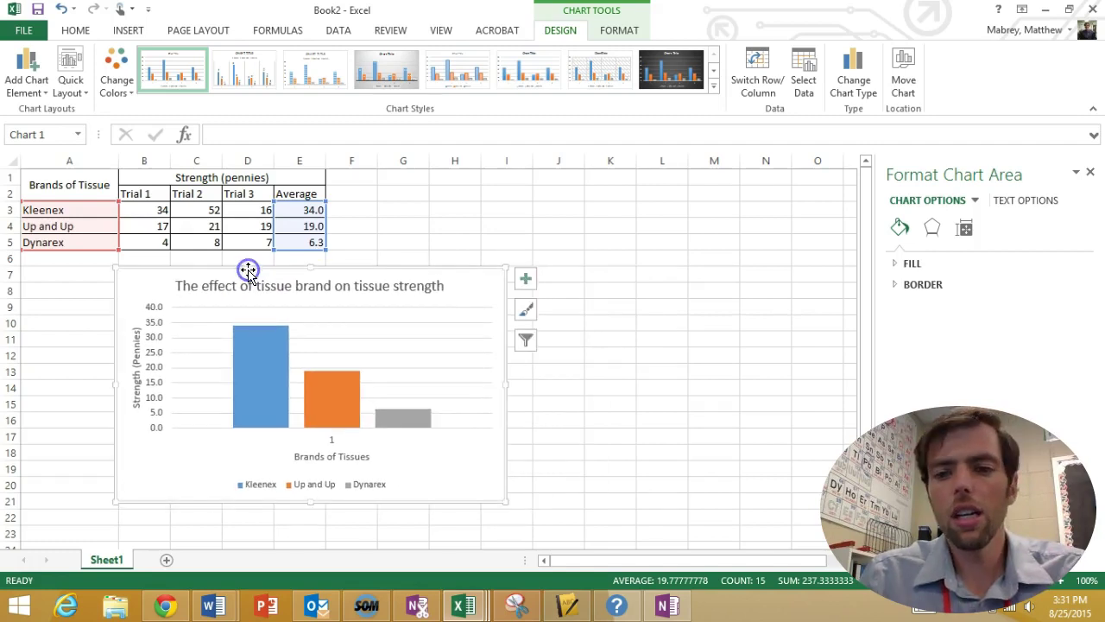